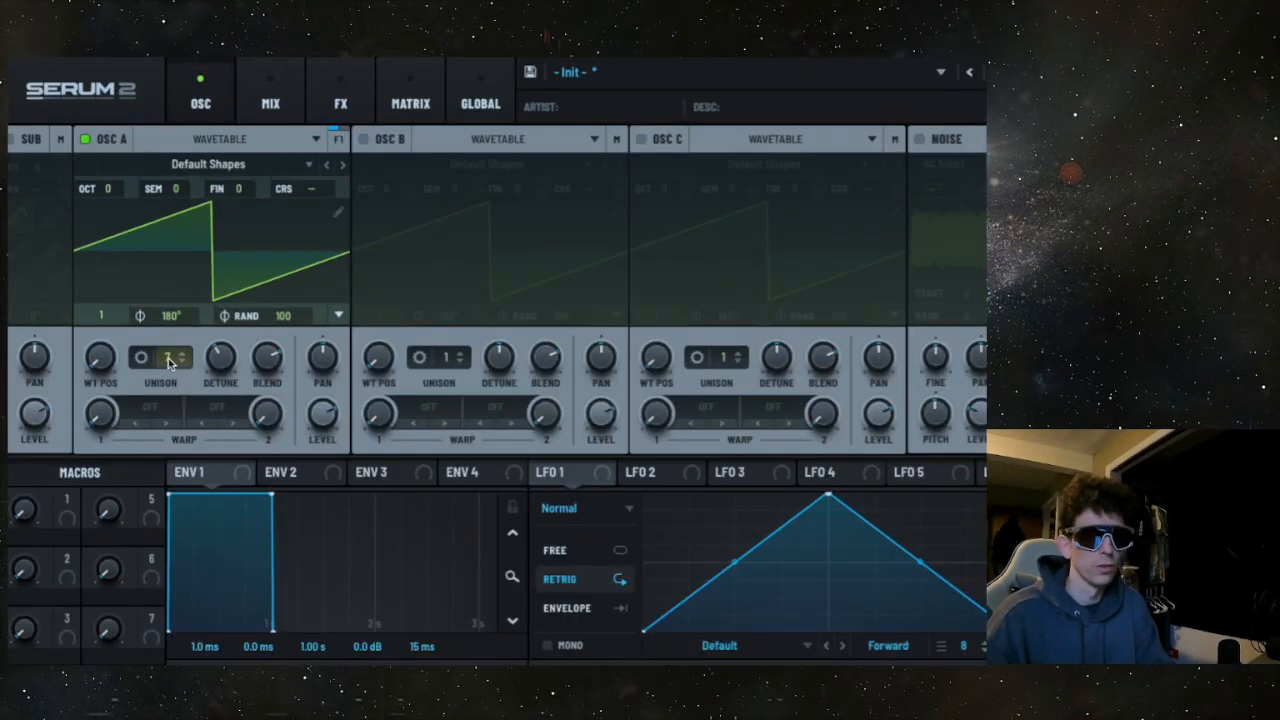
# - Try different unison voice counts on oscillator A, up to 16, and settle on 7 voices
pyautogui.moveTo(170, 362)
pyautogui.mouseDown()
pyautogui.moveTo(166, 396)
pyautogui.moveTo(170, 362)
pyautogui.mouseUp()
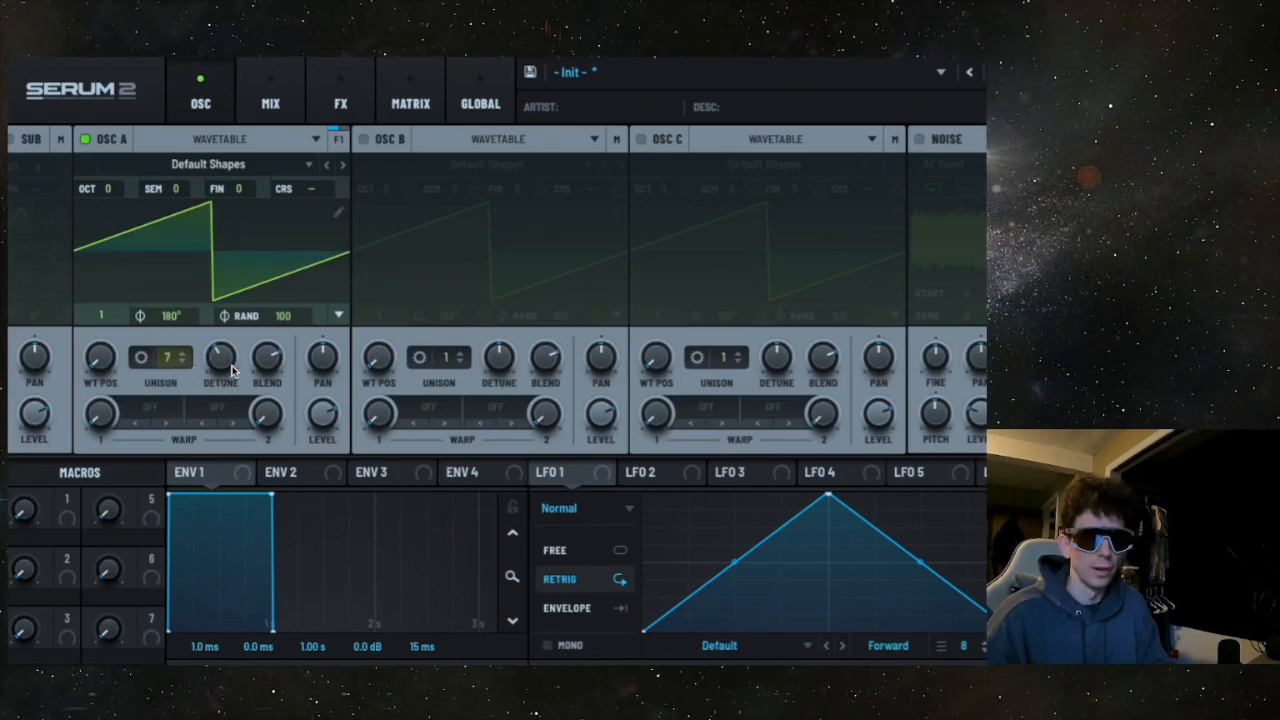
pyautogui.moveTo(167, 358); pyautogui.dragTo(183, 378)
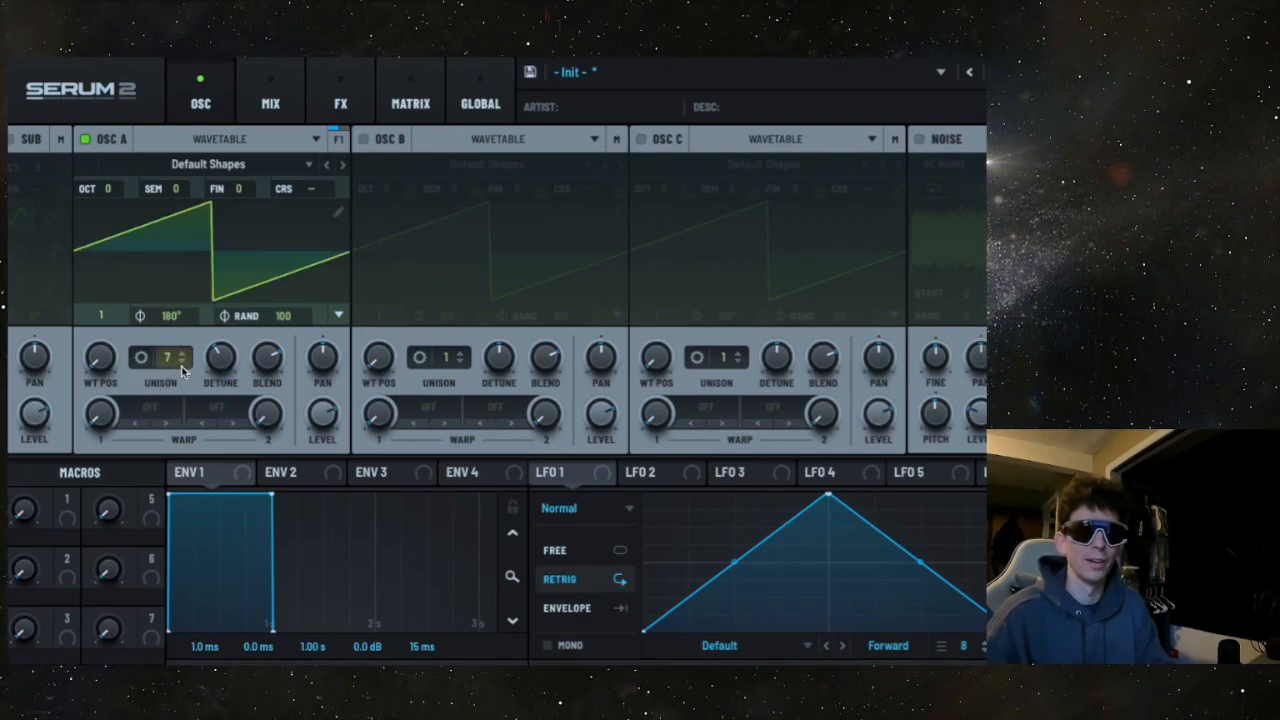
pyautogui.moveTo(181, 366); pyautogui.dragTo(171, 288)
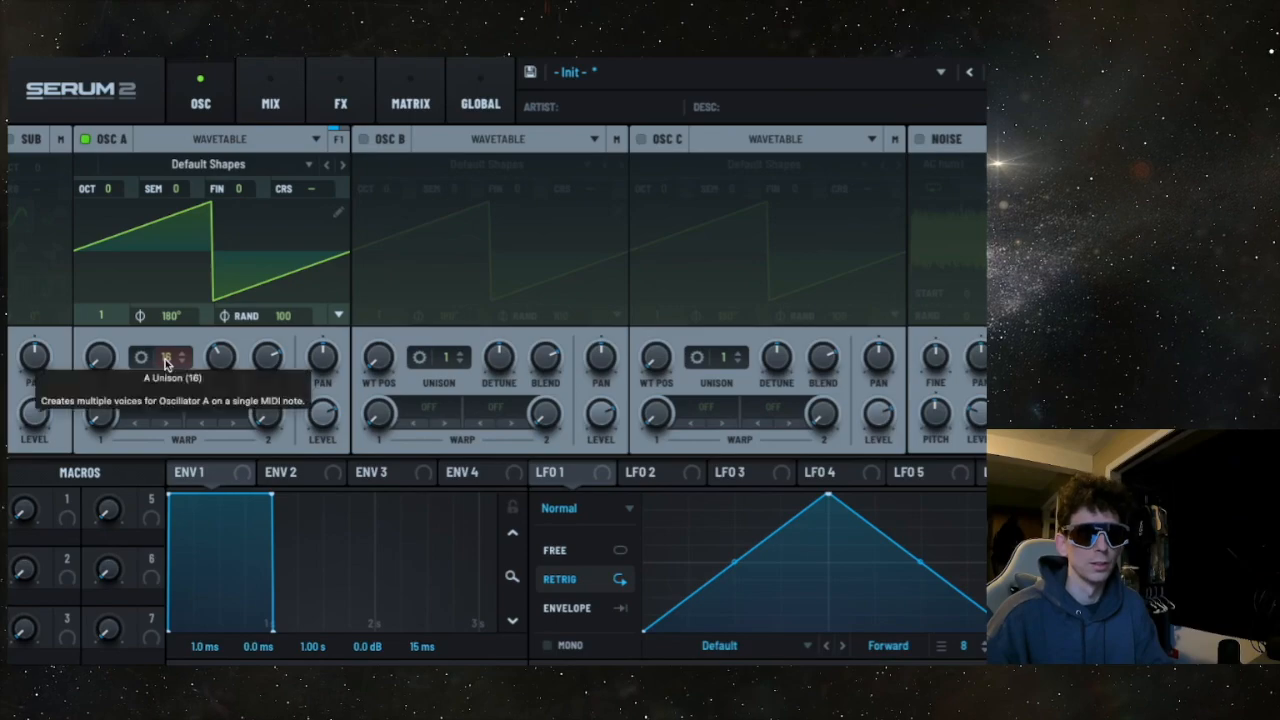
pyautogui.scroll(-15, 166, 365)
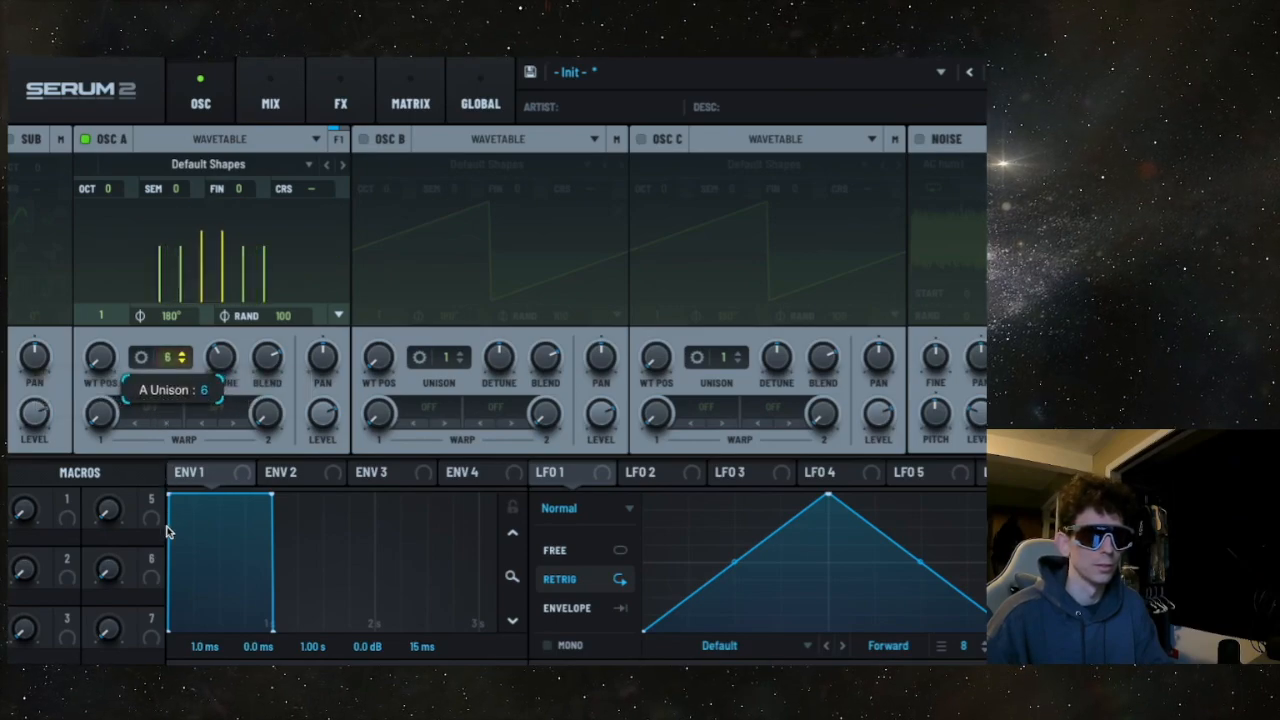
pyautogui.moveTo(168, 364); pyautogui.dragTo(221, 368)
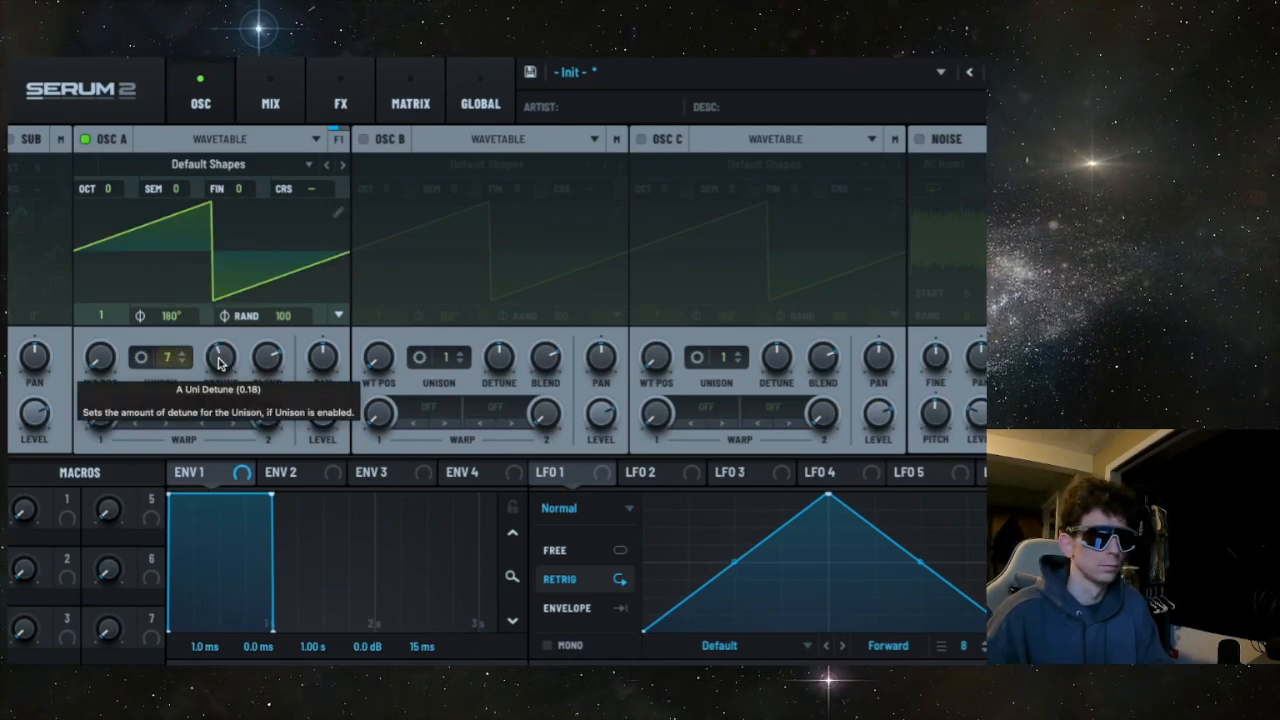
# - Adjust oscillator A's unison detune and set its unison back to 1 voice
pyautogui.moveTo(218, 362); pyautogui.dragTo(250, 196)
pyautogui.moveTo(175, 357); pyautogui.dragTo(215, 391)
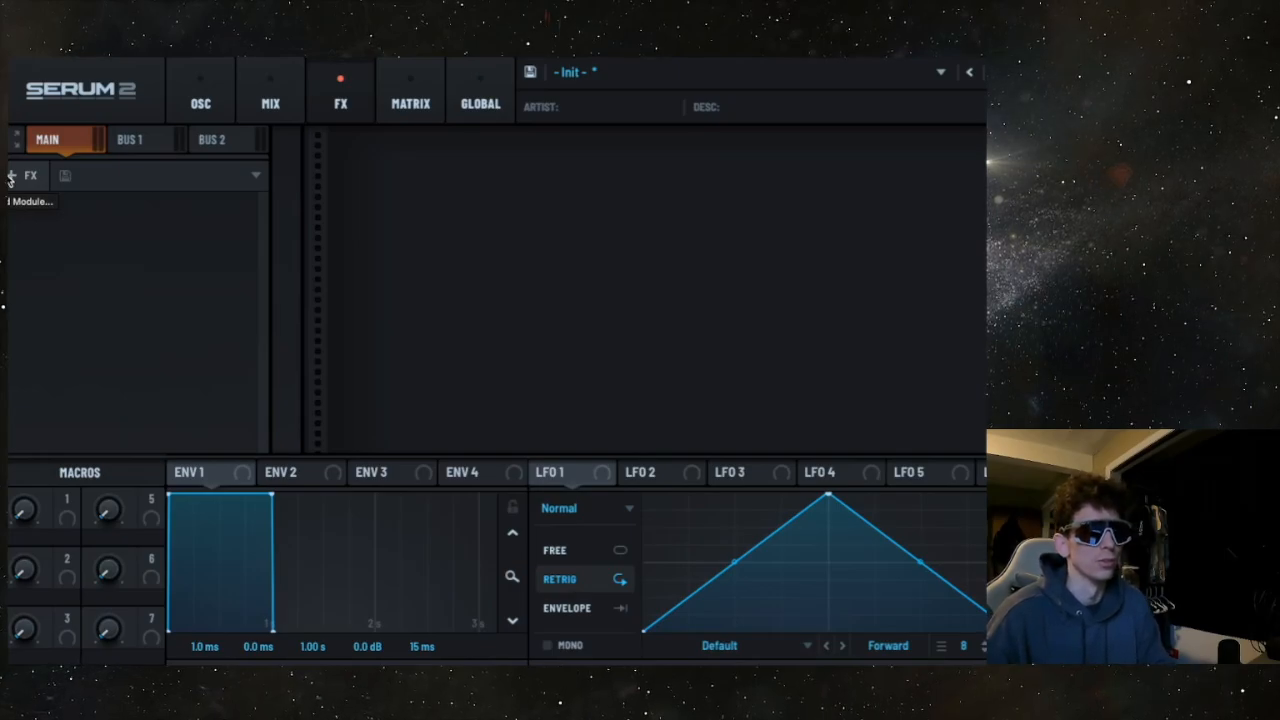
# - Add a Hyper/Dimension effect to the main effects chain and slightly lower the Hyper mix
pyautogui.click(10, 177)
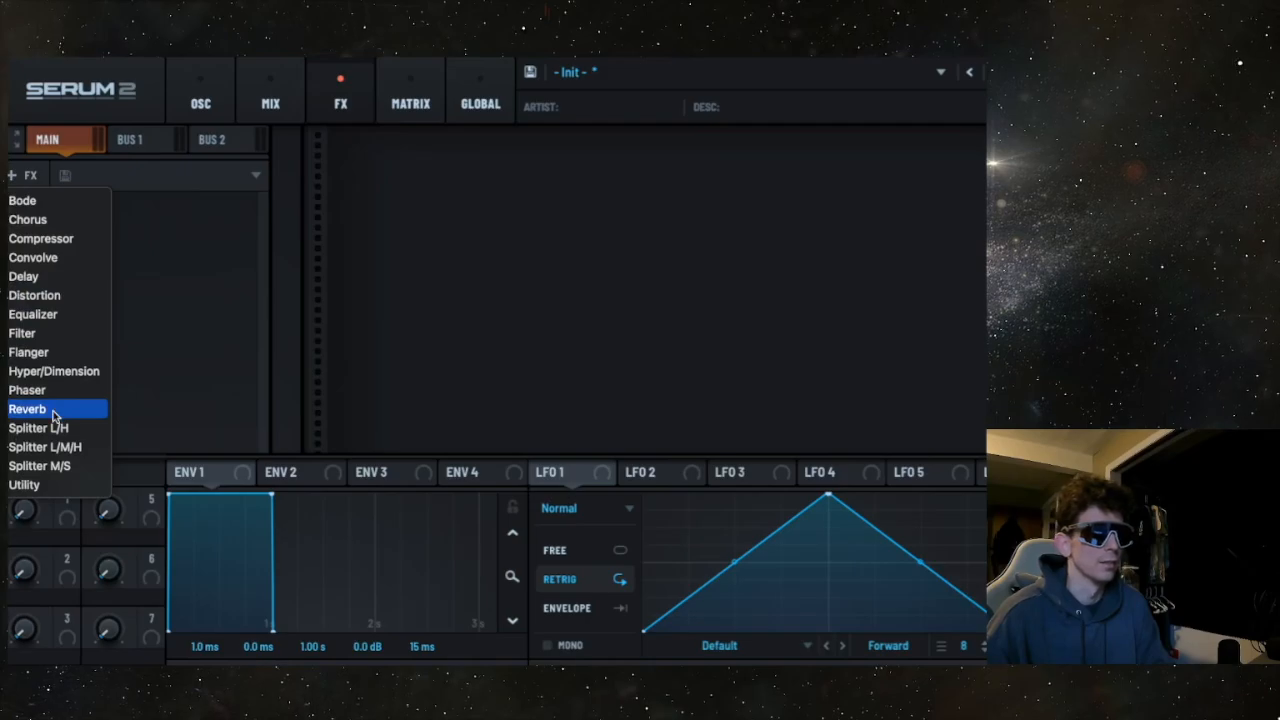
pyautogui.click(58, 374)
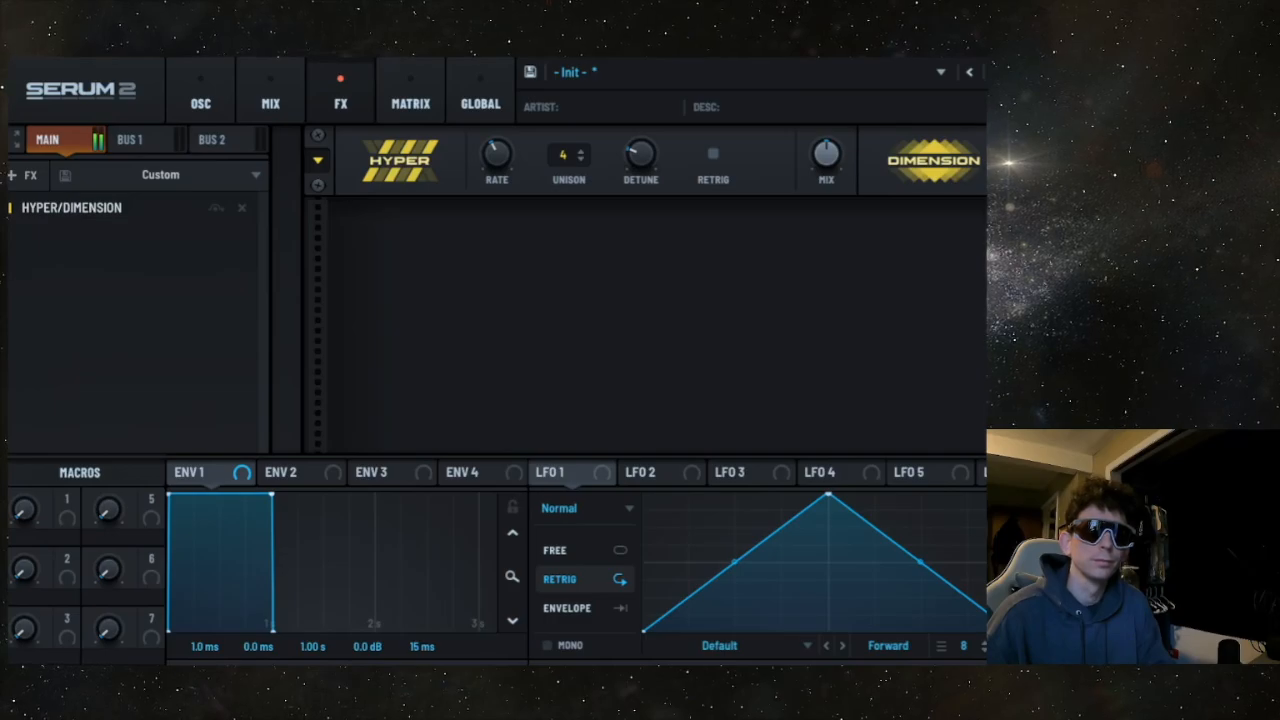
pyautogui.moveTo(826, 154); pyautogui.dragTo(800, 167)
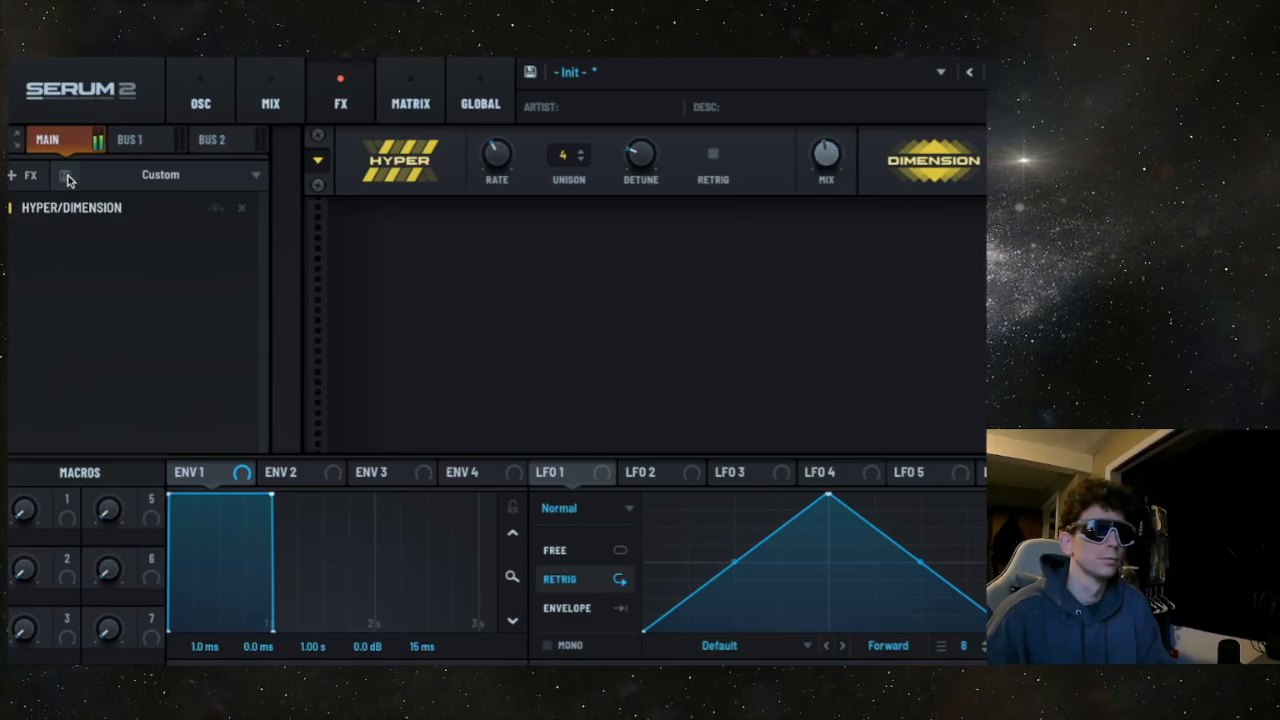
# - Bypass Hyper/Dimension and add a Chorus to the main effects chain, reducing its depth and adjusting its rate
pyautogui.click(215, 208)
pyautogui.click(24, 175)
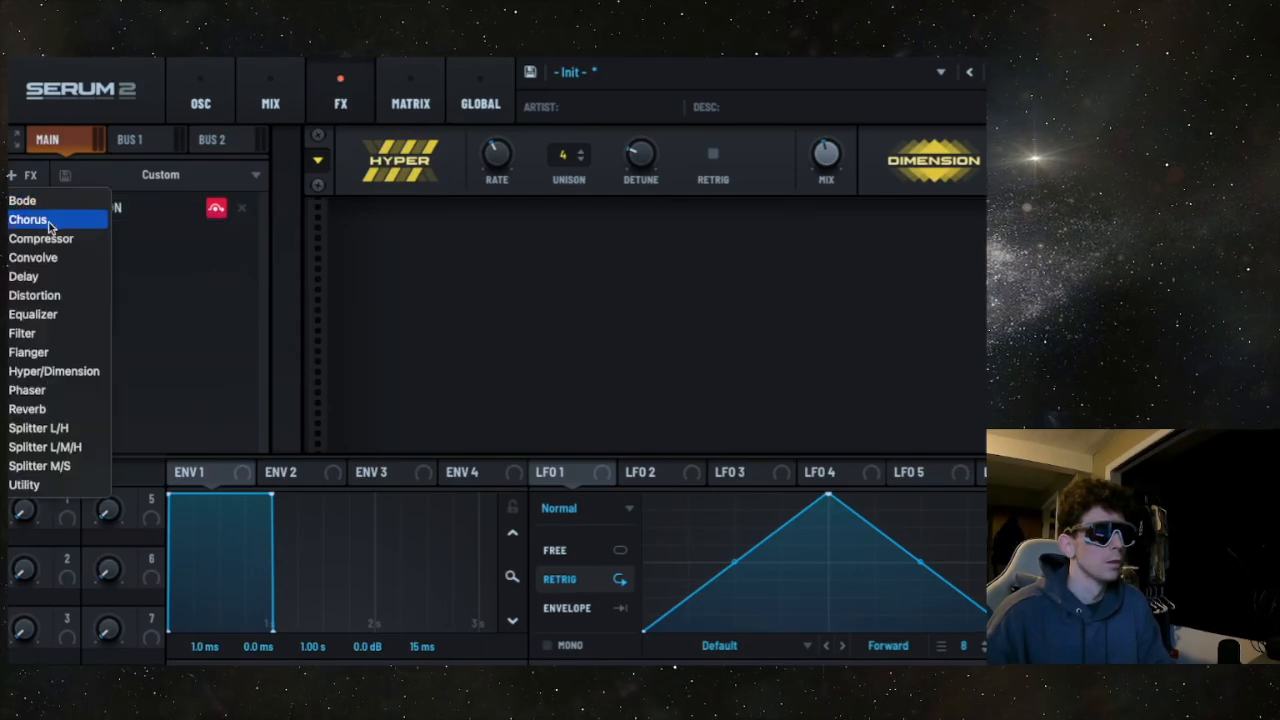
pyautogui.click(47, 226)
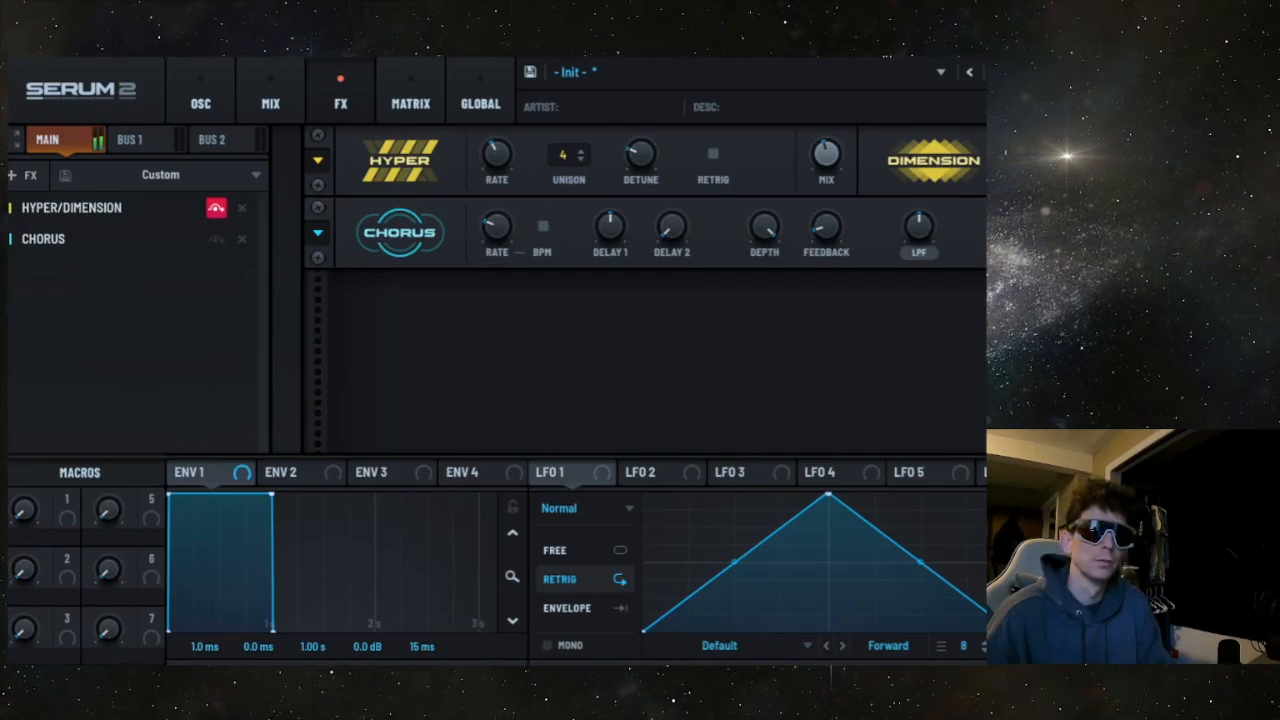
pyautogui.moveTo(772, 226); pyautogui.dragTo(761, 250)
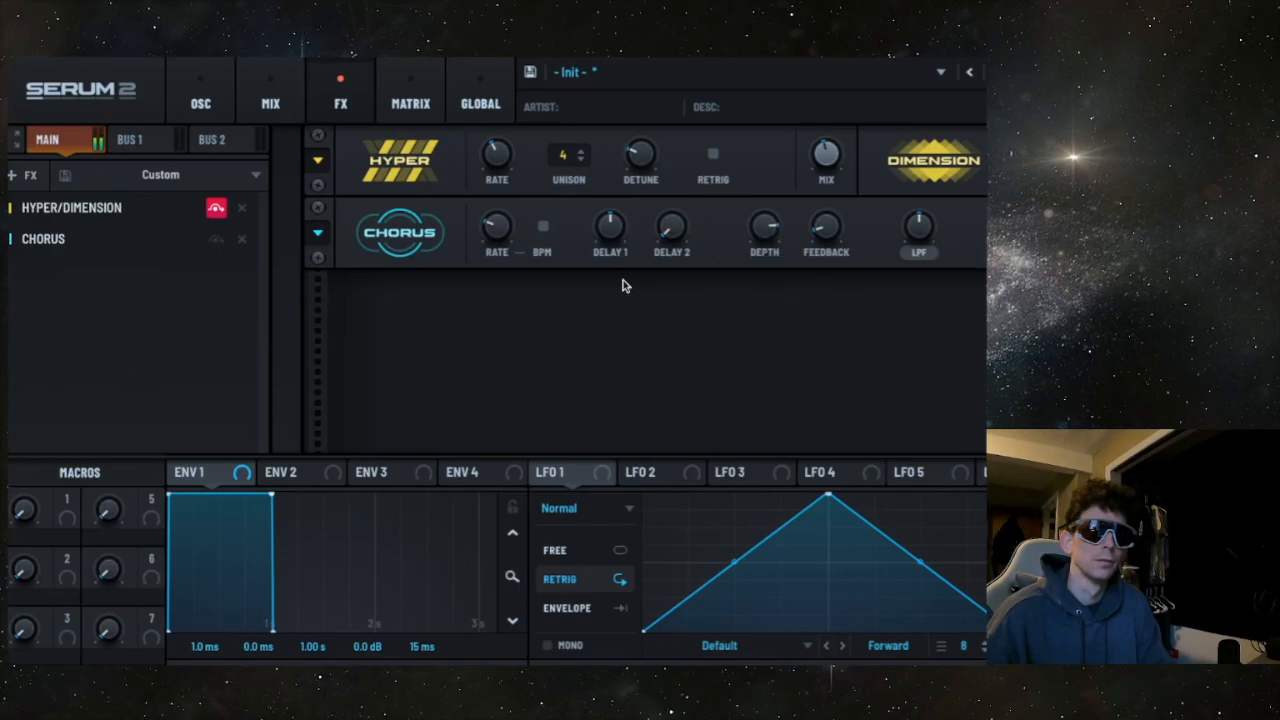
pyautogui.moveTo(493, 235); pyautogui.dragTo(480, 271)
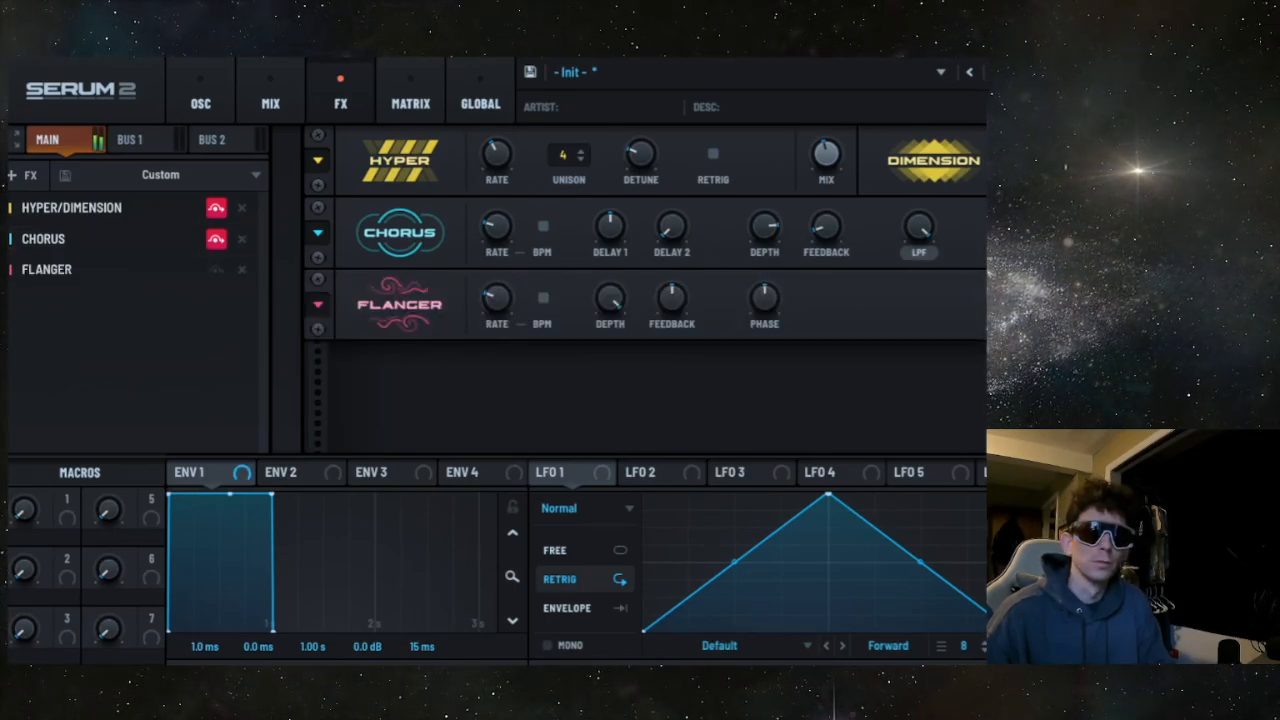
# - Reduce the Flanger's depth and feedback, and bypass the Flanger in the main effects chain
pyautogui.moveTo(611, 303); pyautogui.dragTo(585, 399)
pyautogui.moveTo(667, 304)
pyautogui.mouseDown()
pyautogui.moveTo(675, 288)
pyautogui.moveTo(651, 323)
pyautogui.mouseUp()
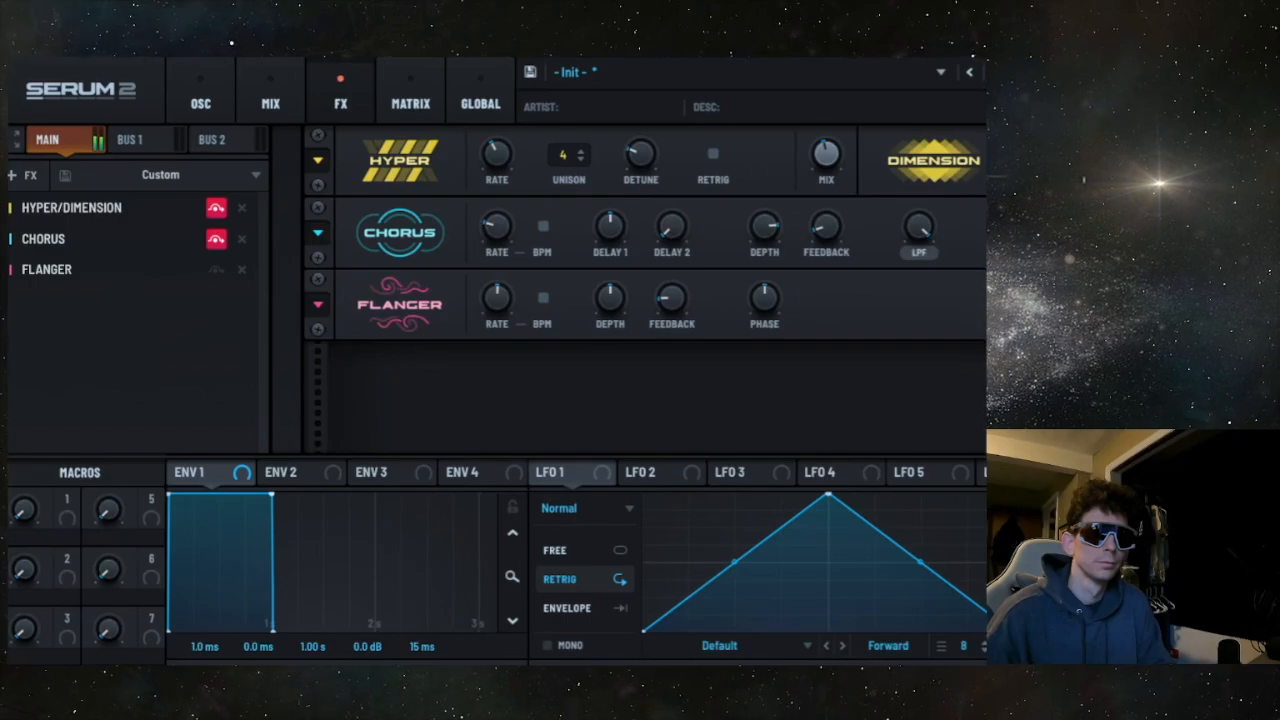
pyautogui.click(214, 270)
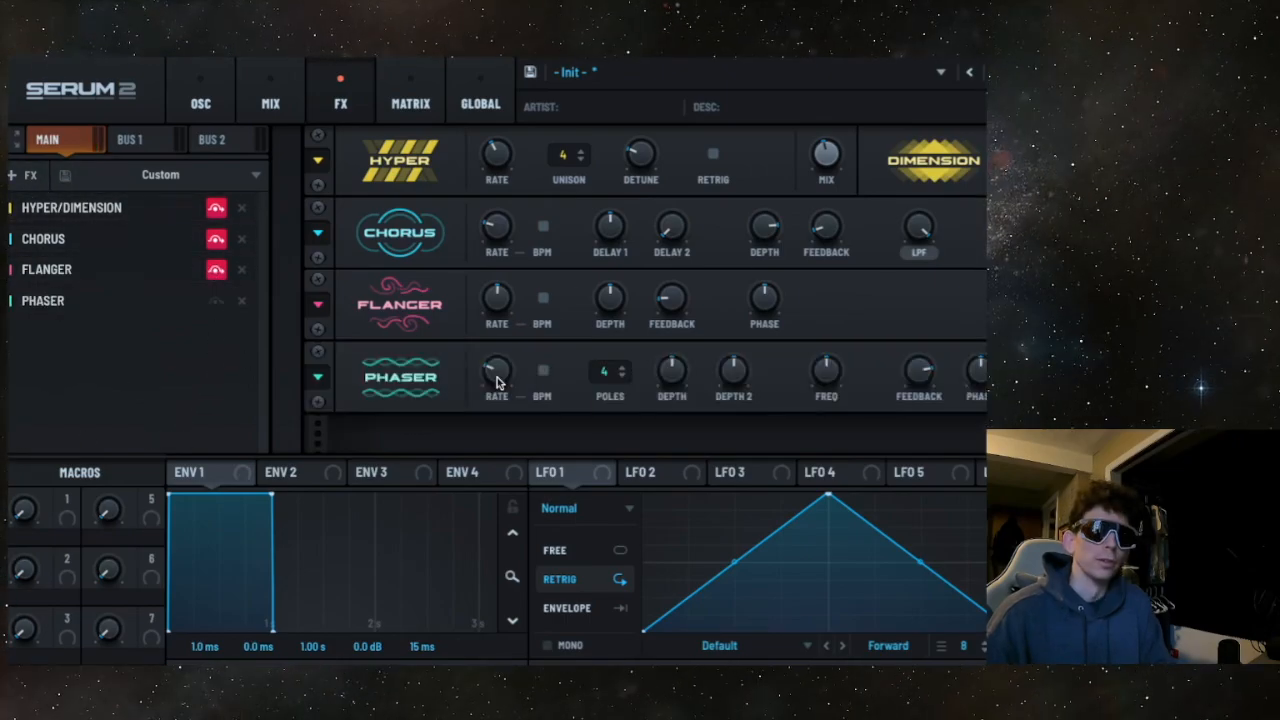
# - Lower the Phaser's rate, both depth controls, frequency and feedback
pyautogui.moveTo(498, 377)
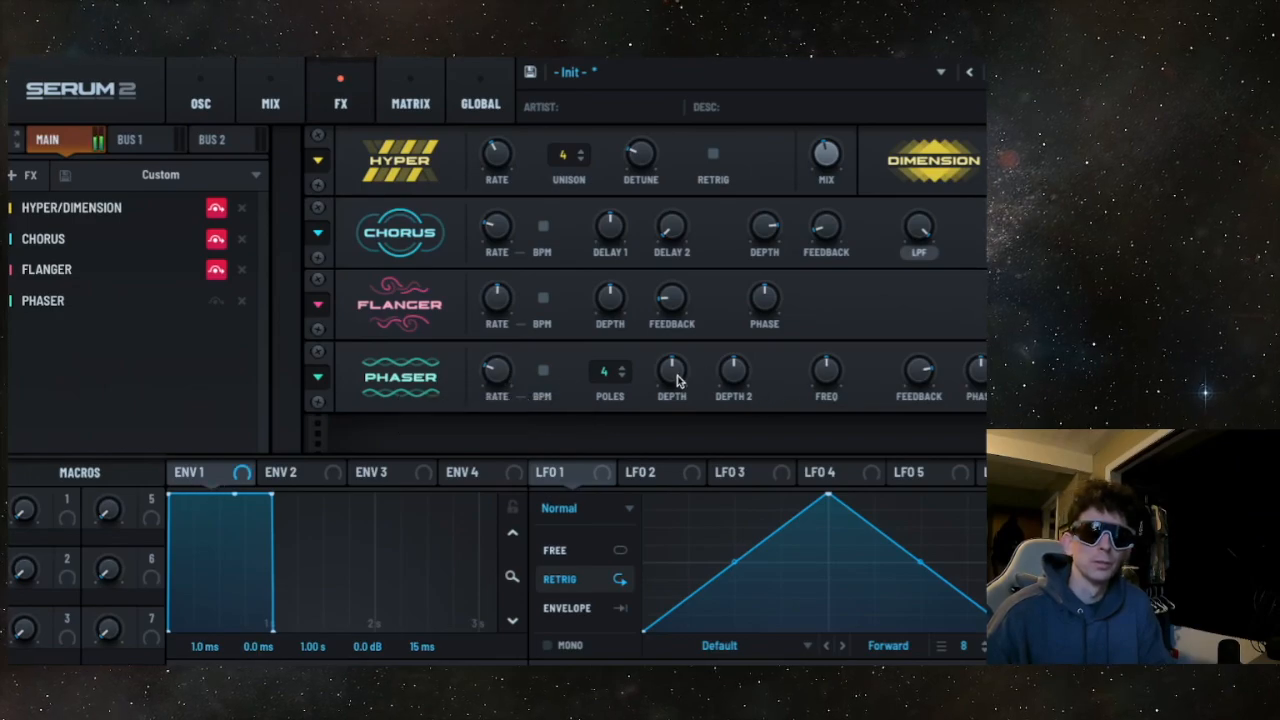
pyautogui.moveTo(674, 375); pyautogui.dragTo(668, 394)
pyautogui.moveTo(734, 371); pyautogui.dragTo(729, 427)
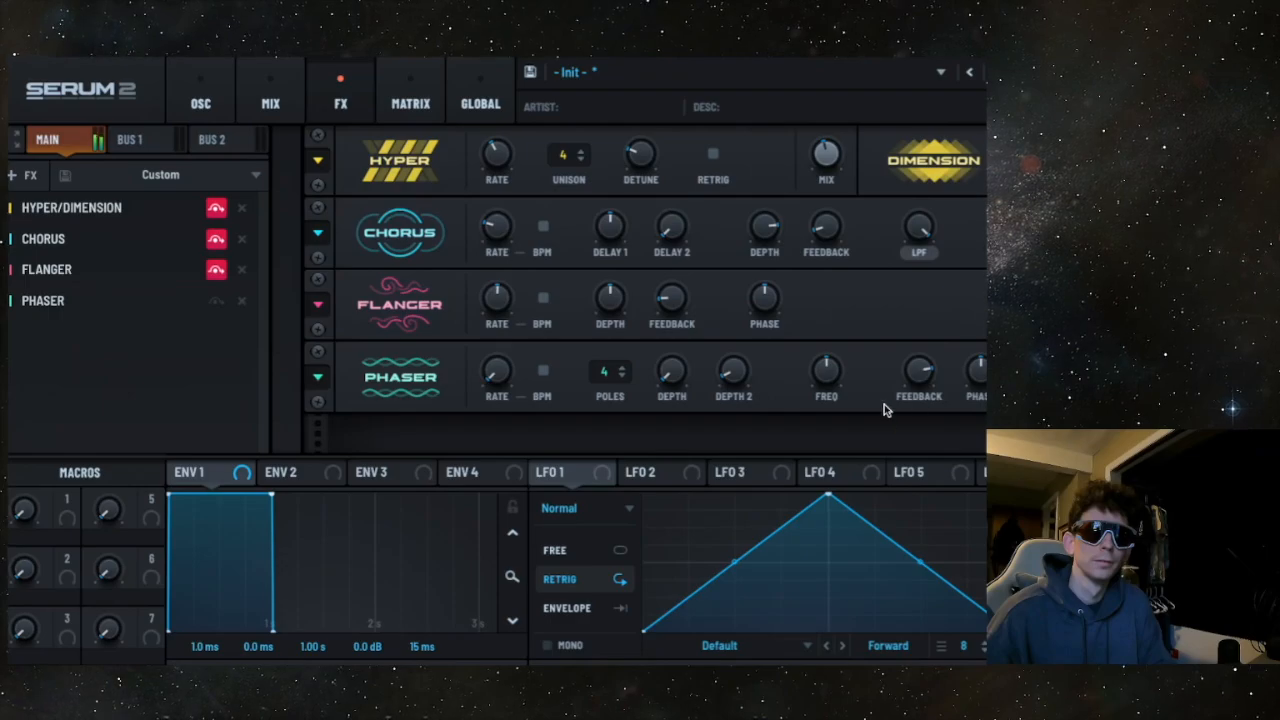
pyautogui.moveTo(838, 374); pyautogui.dragTo(809, 388)
pyautogui.moveTo(907, 388); pyautogui.dragTo(884, 437)
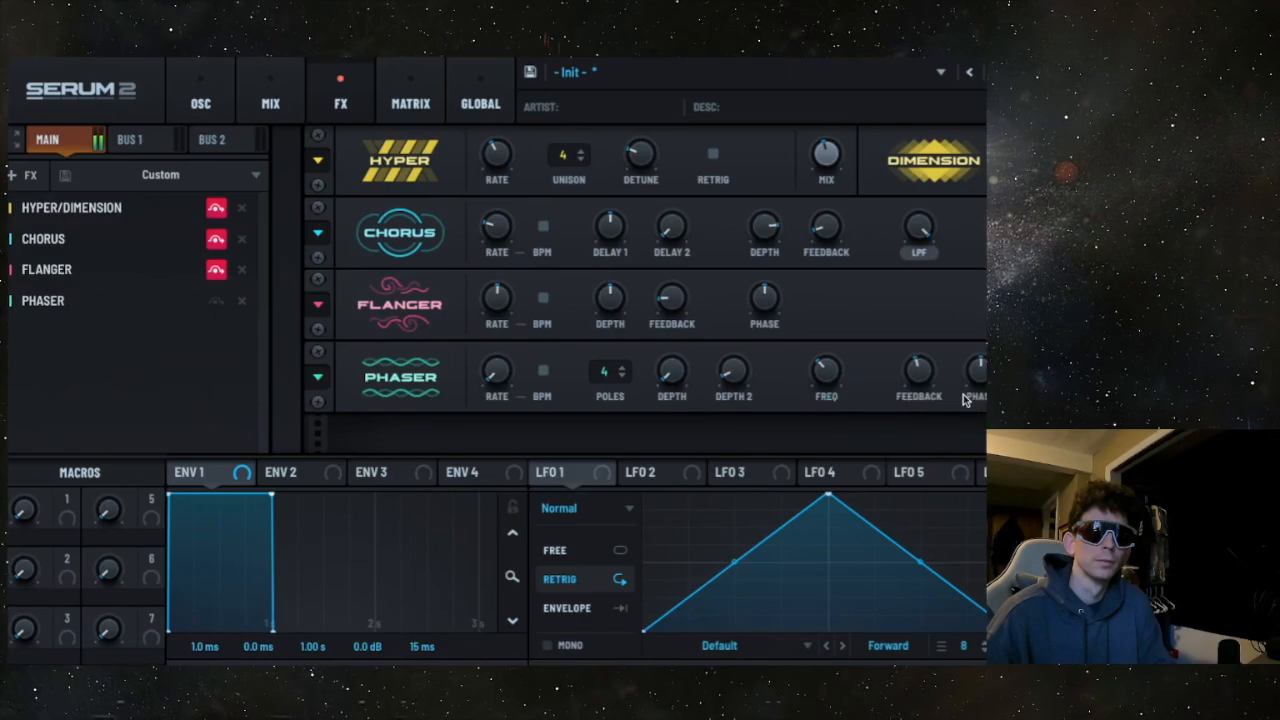
# - Bypass Hyper/Dimension, Chorus, Flanger and Phaser in the main effects chain
pyautogui.click(203, 100)
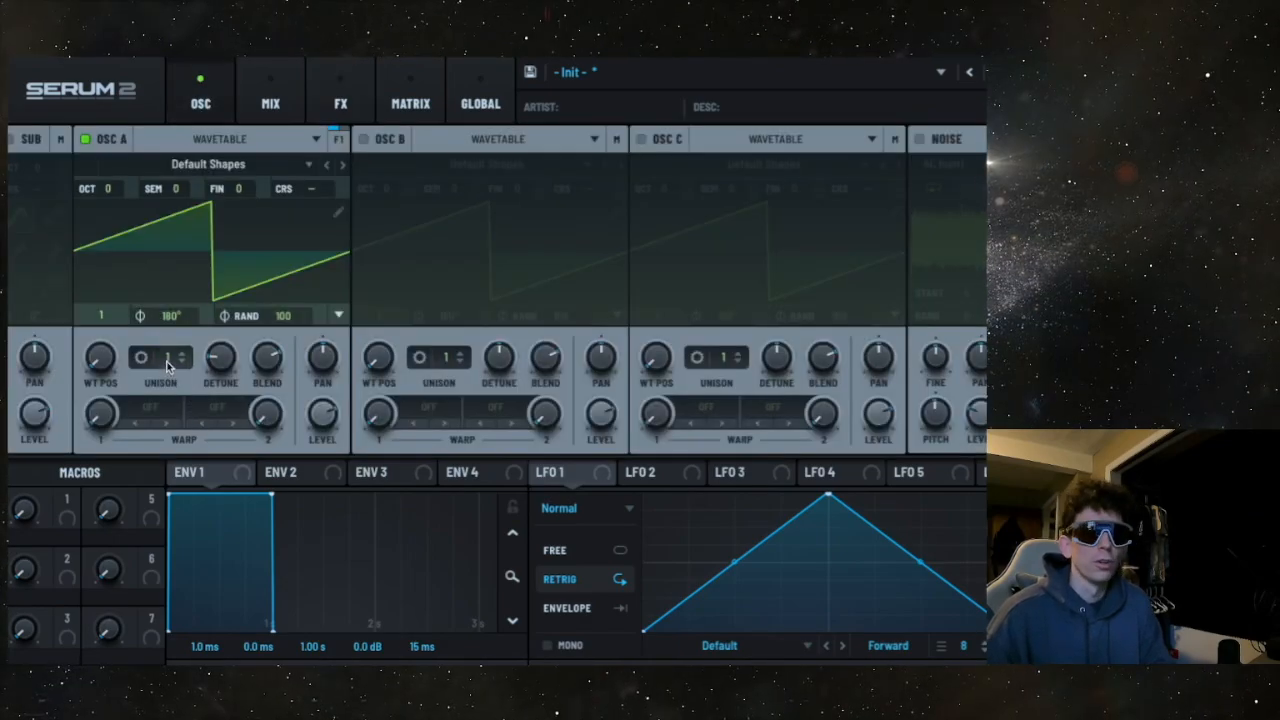
pyautogui.click(328, 78)
pyautogui.click(214, 210)
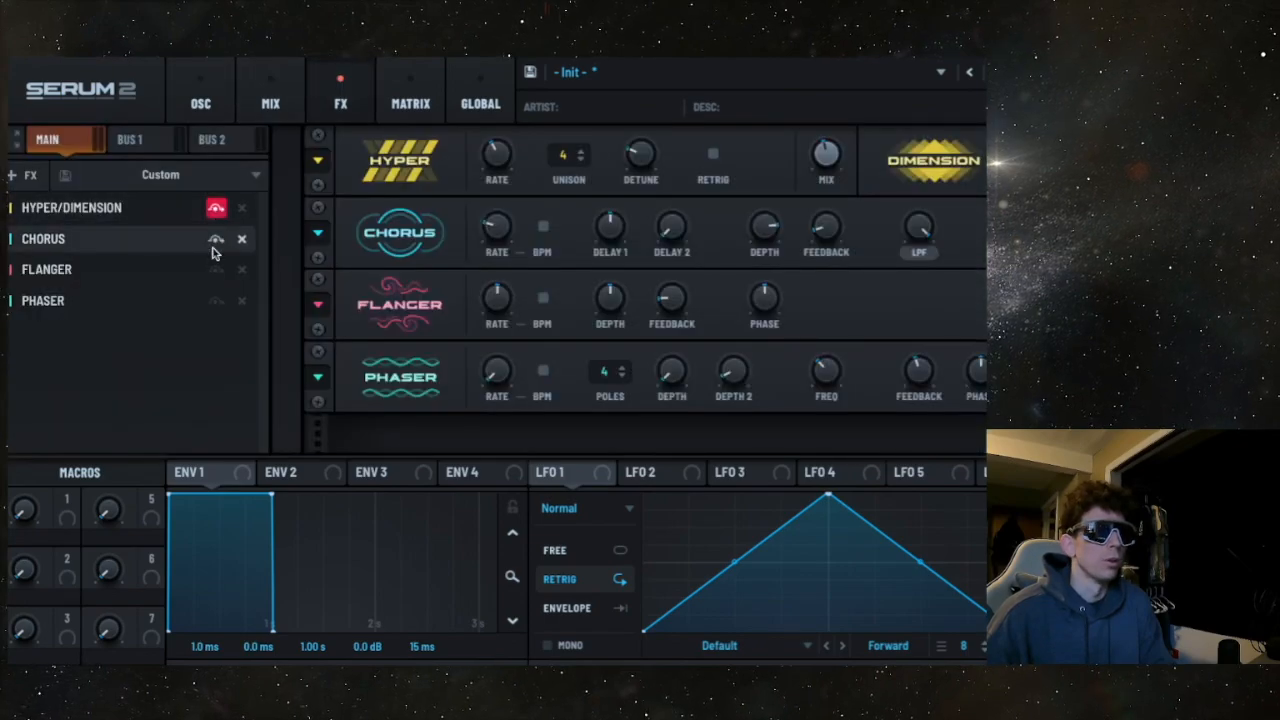
pyautogui.click(215, 240)
pyautogui.click(215, 270)
pyautogui.click(215, 301)
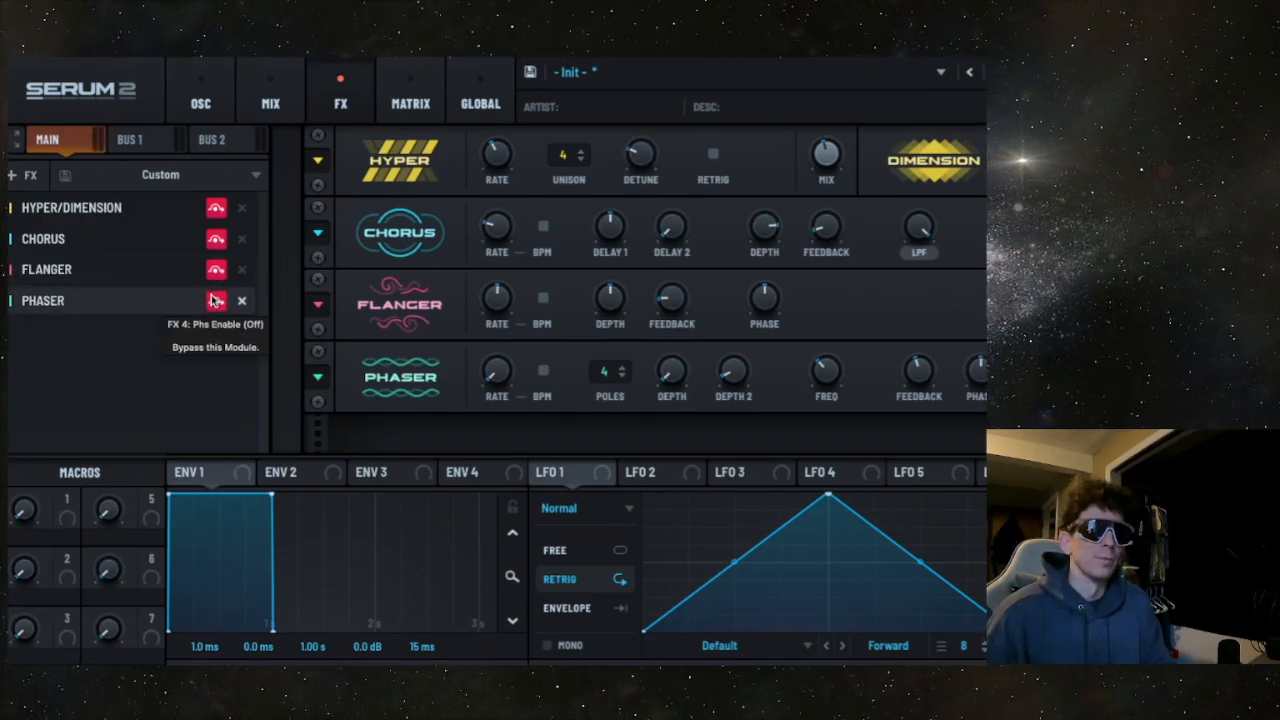
# - Re-enable Phaser, Flanger, Hyper/Dimension and Chorus in the main effects chain
pyautogui.click(215, 302)
pyautogui.click(215, 270)
pyautogui.click(215, 208)
pyautogui.click(215, 240)
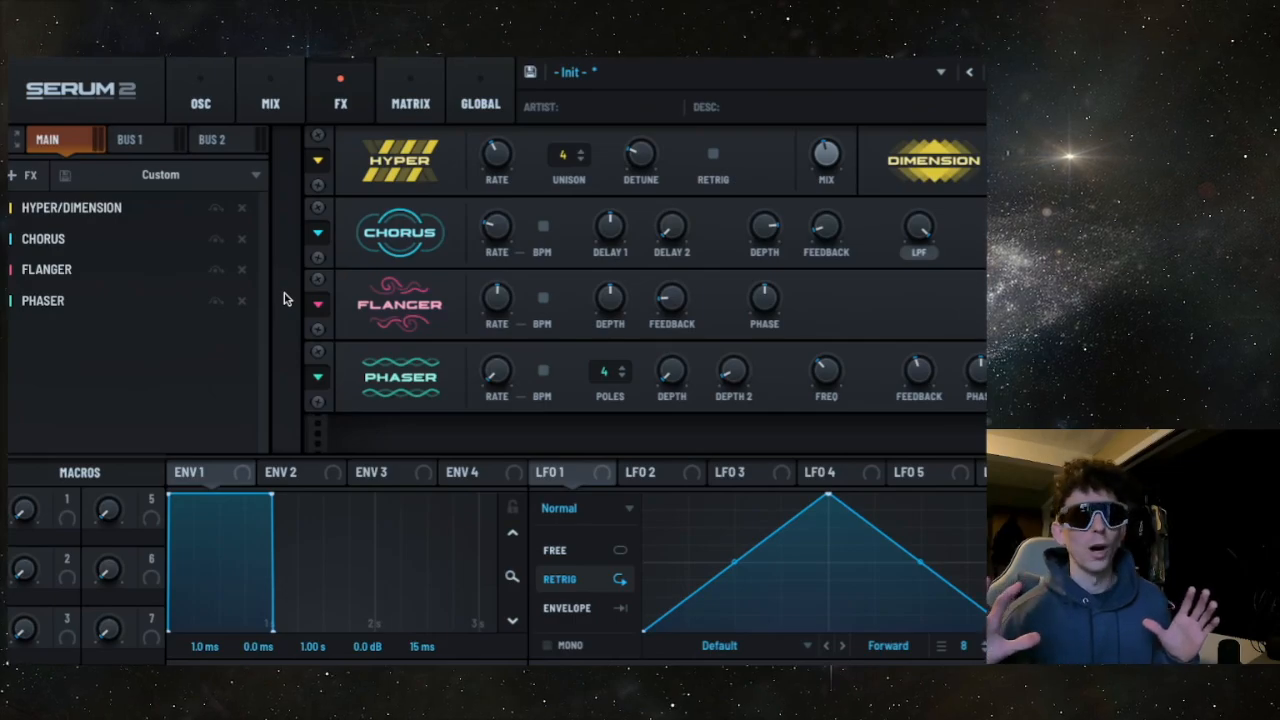
# - Try oscillator A with several unison voice counts up to 16, adjust its detune, and return unison to 1
pyautogui.click(201, 105)
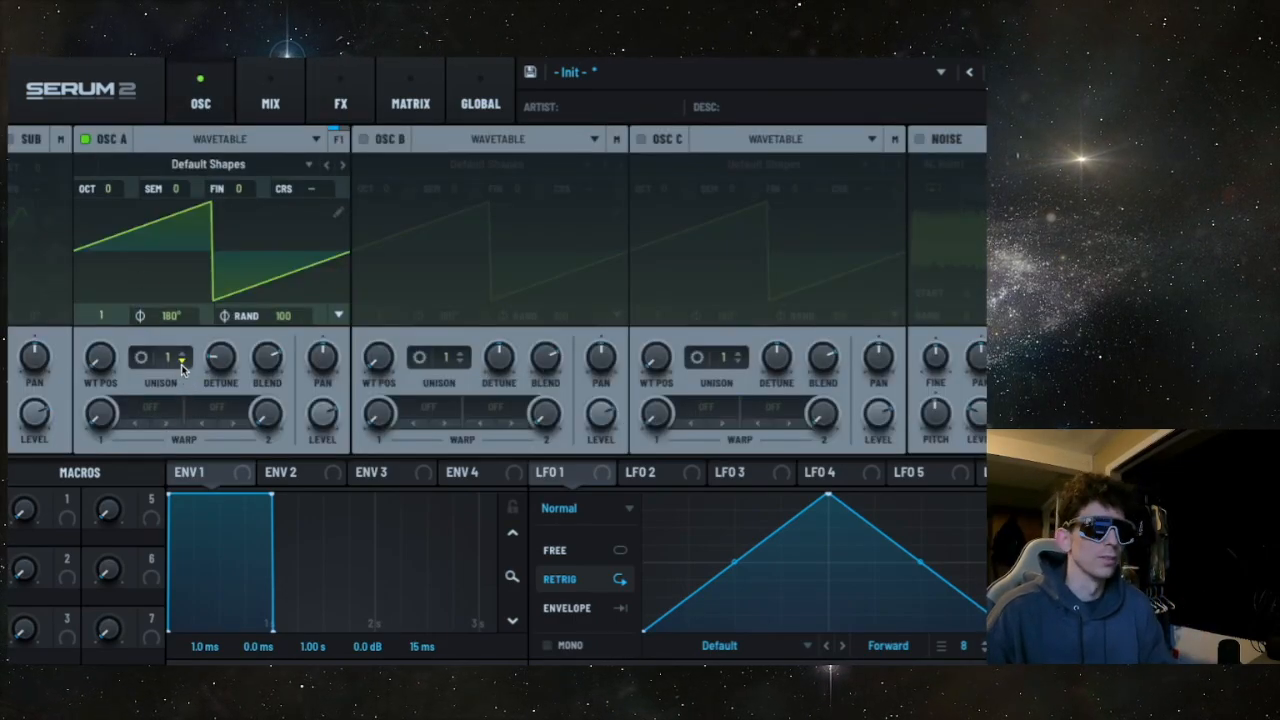
pyautogui.scroll(5, 180, 388)
pyautogui.scroll(-3, 180, 390)
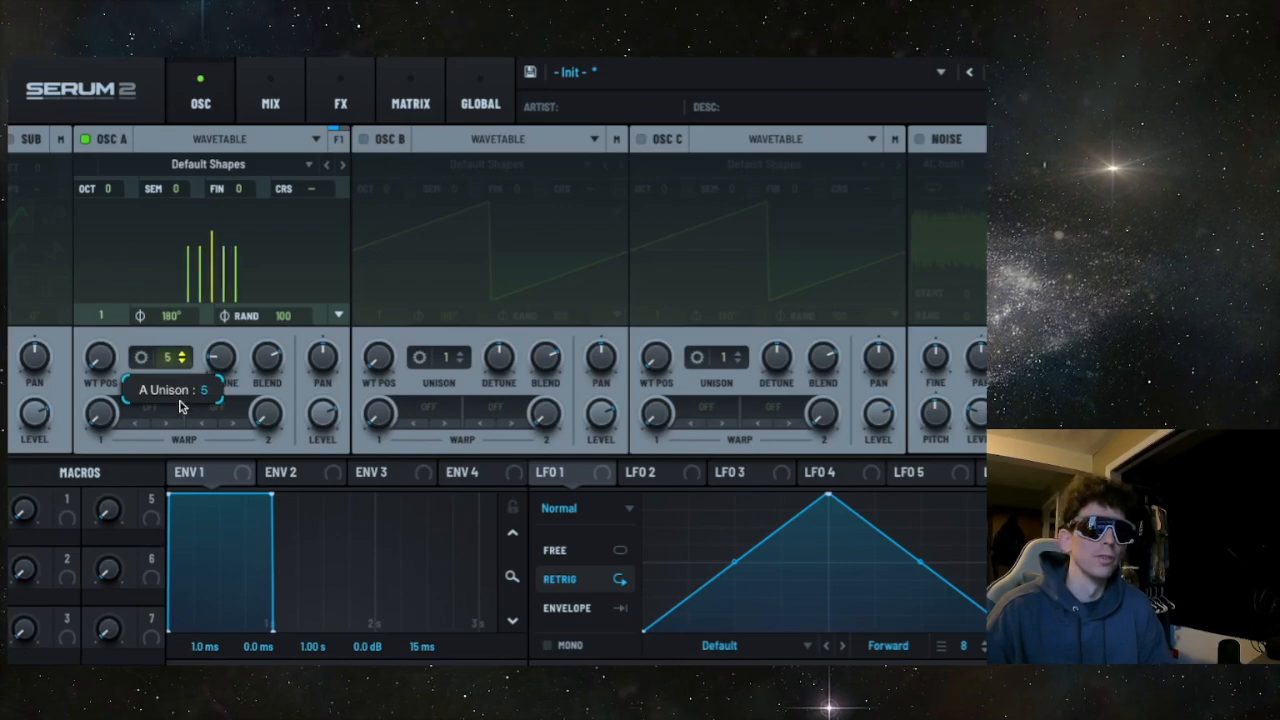
pyautogui.moveTo(182, 431); pyautogui.dragTo(234, 588)
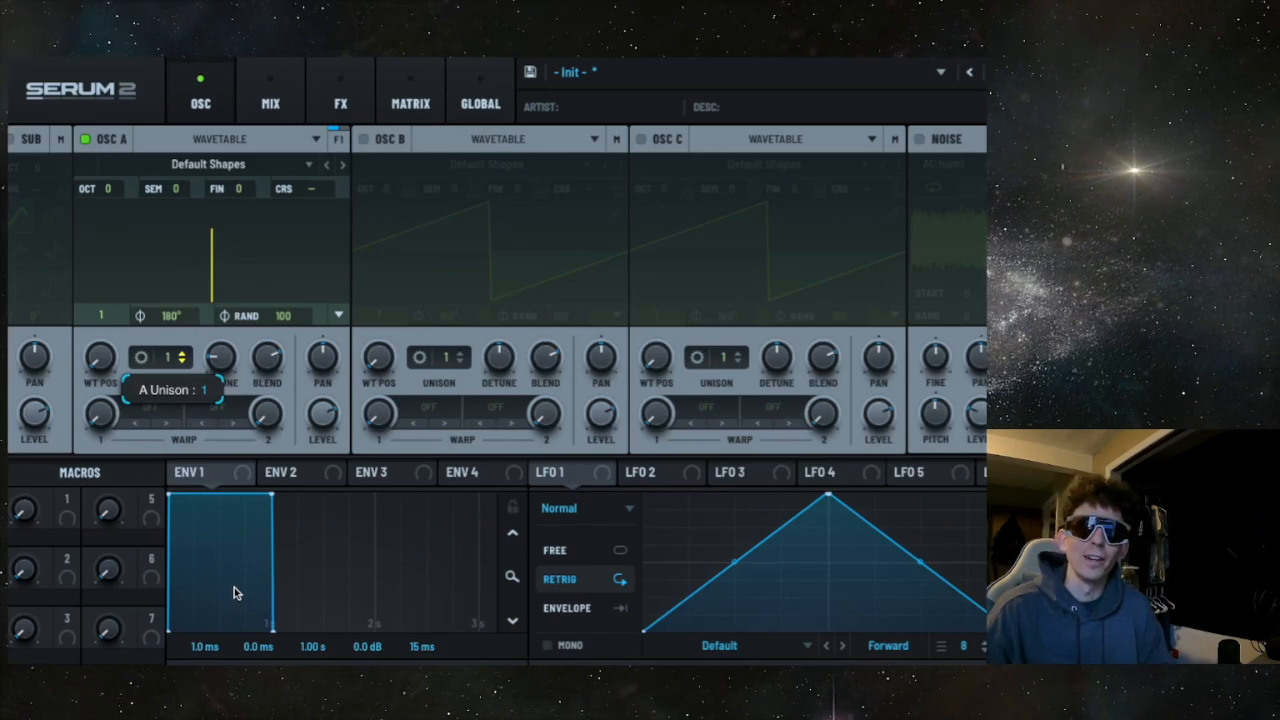
pyautogui.moveTo(234, 593); pyautogui.dragTo(294, 316)
pyautogui.moveTo(229, 363); pyautogui.dragTo(224, 369)
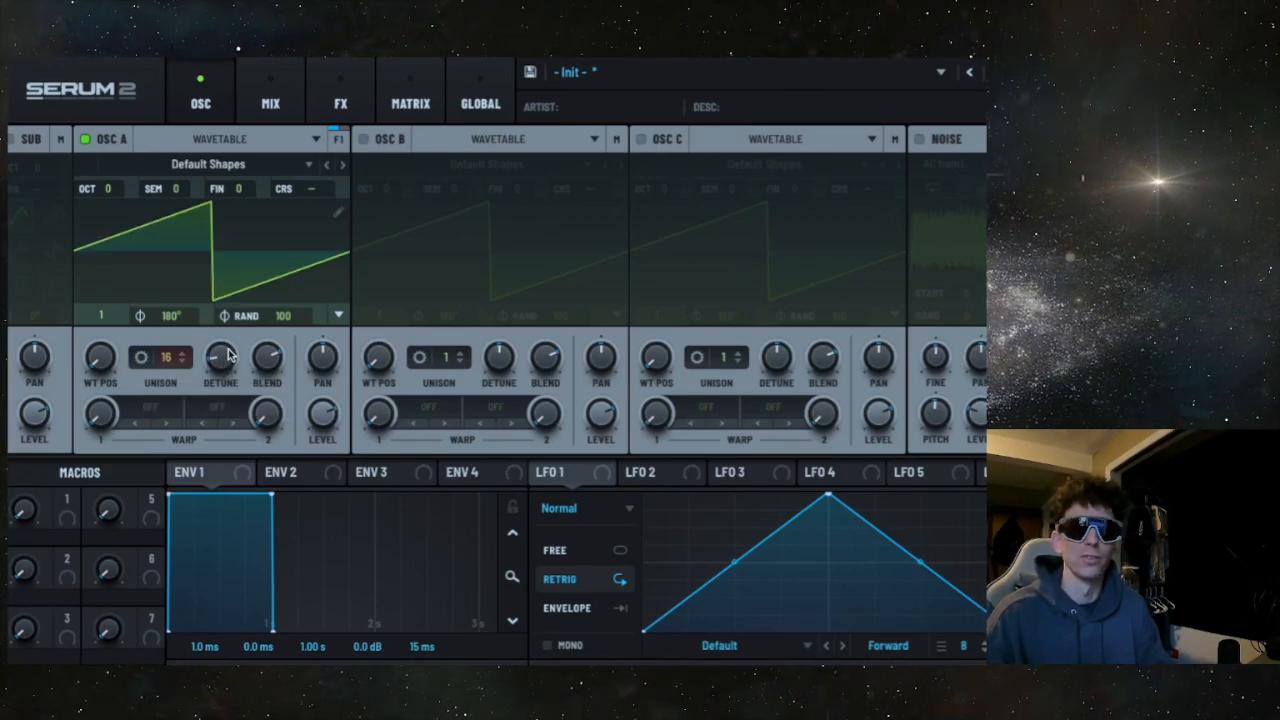
pyautogui.moveTo(169, 357); pyautogui.dragTo(169, 630)
pyautogui.click(272, 110)
pyautogui.click(338, 106)
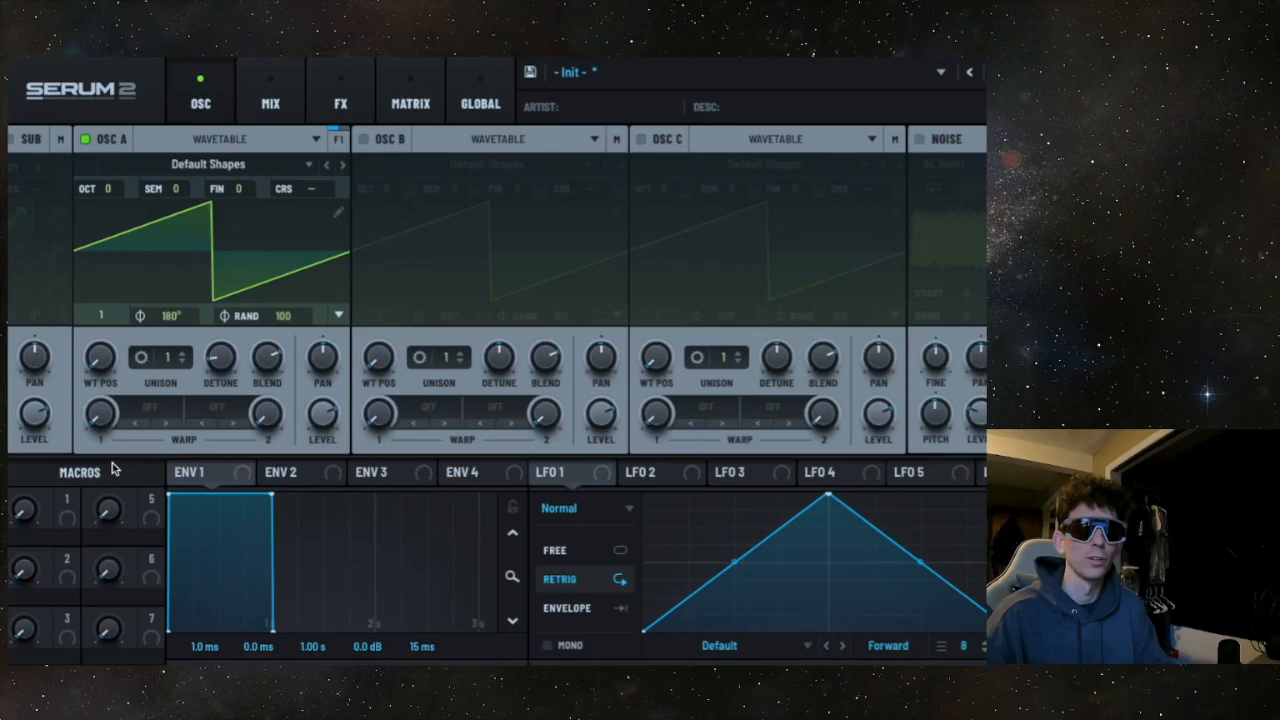
pyautogui.moveTo(160, 361); pyautogui.dragTo(226, 340)
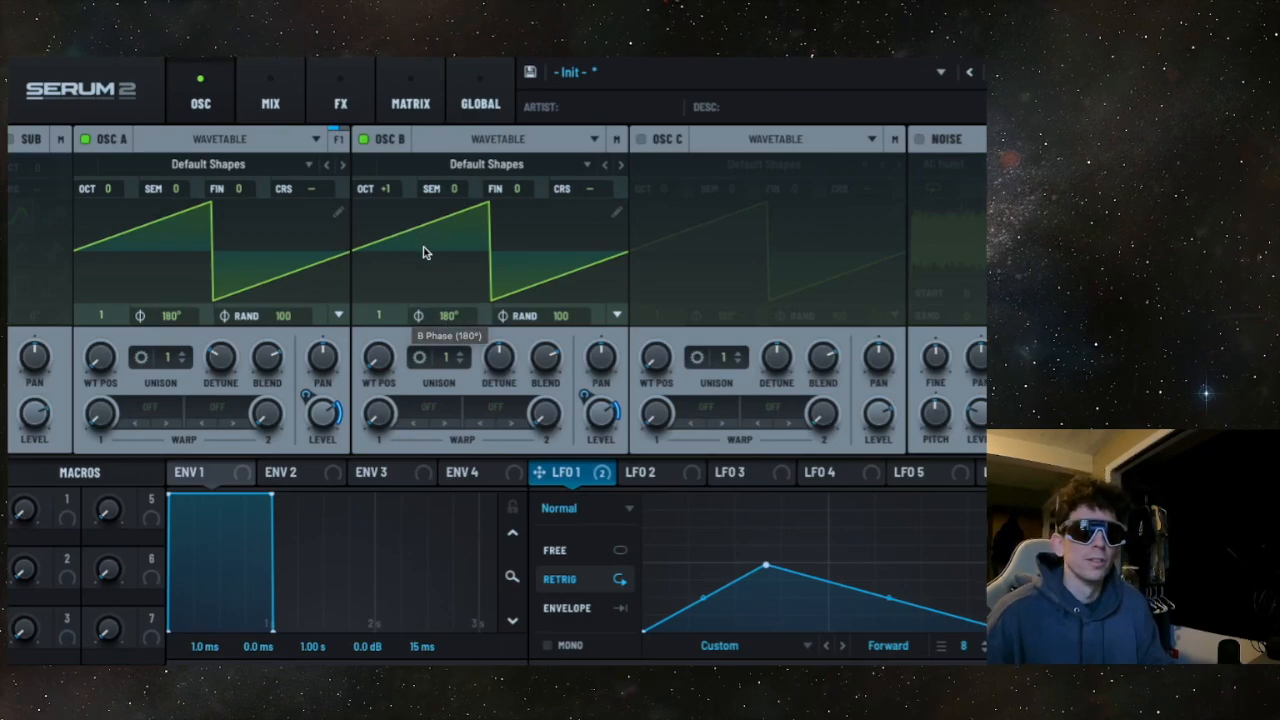
# - Add a Hyper/Dimension effect to the Bus 1 effects chain
pyautogui.click(341, 92)
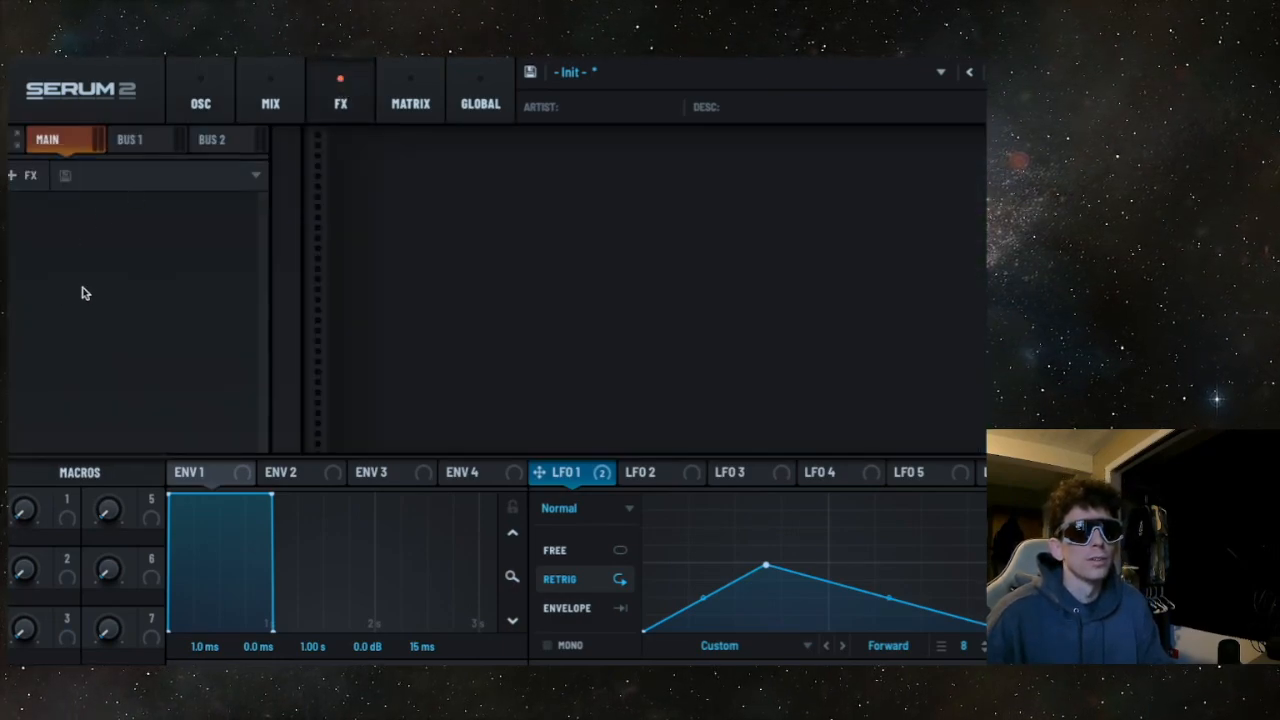
pyautogui.click(135, 145)
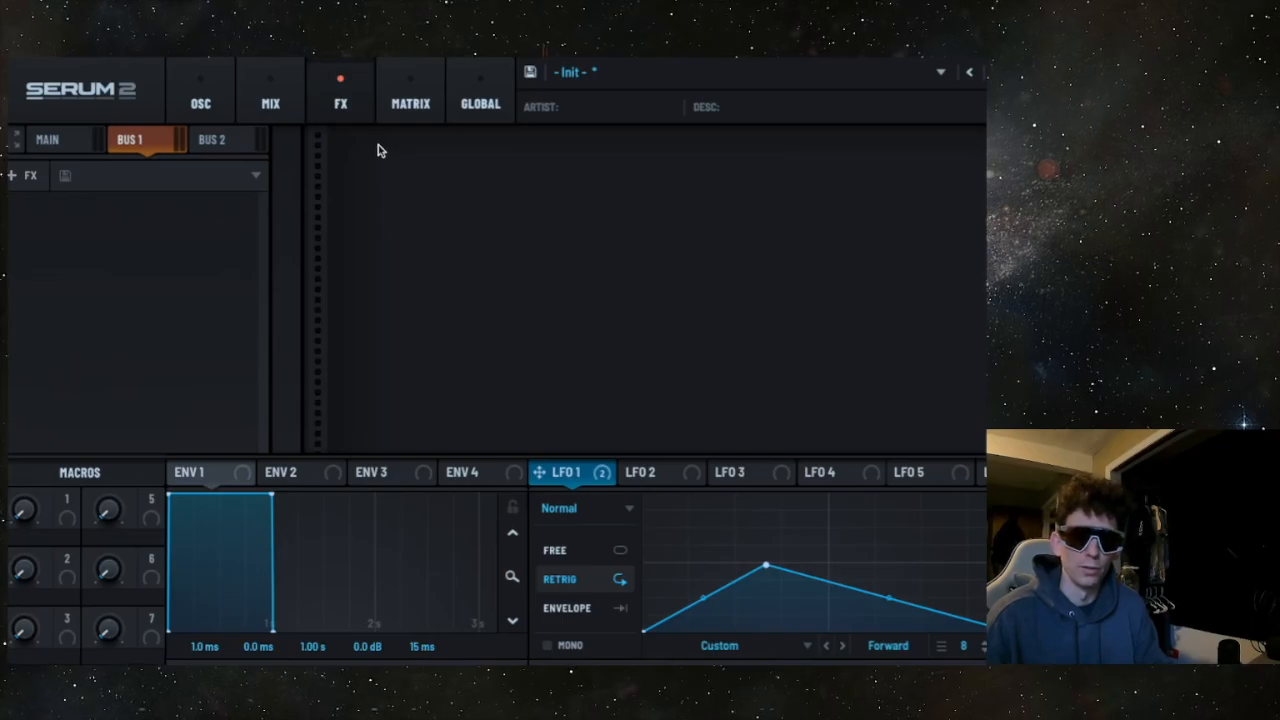
pyautogui.click(44, 145)
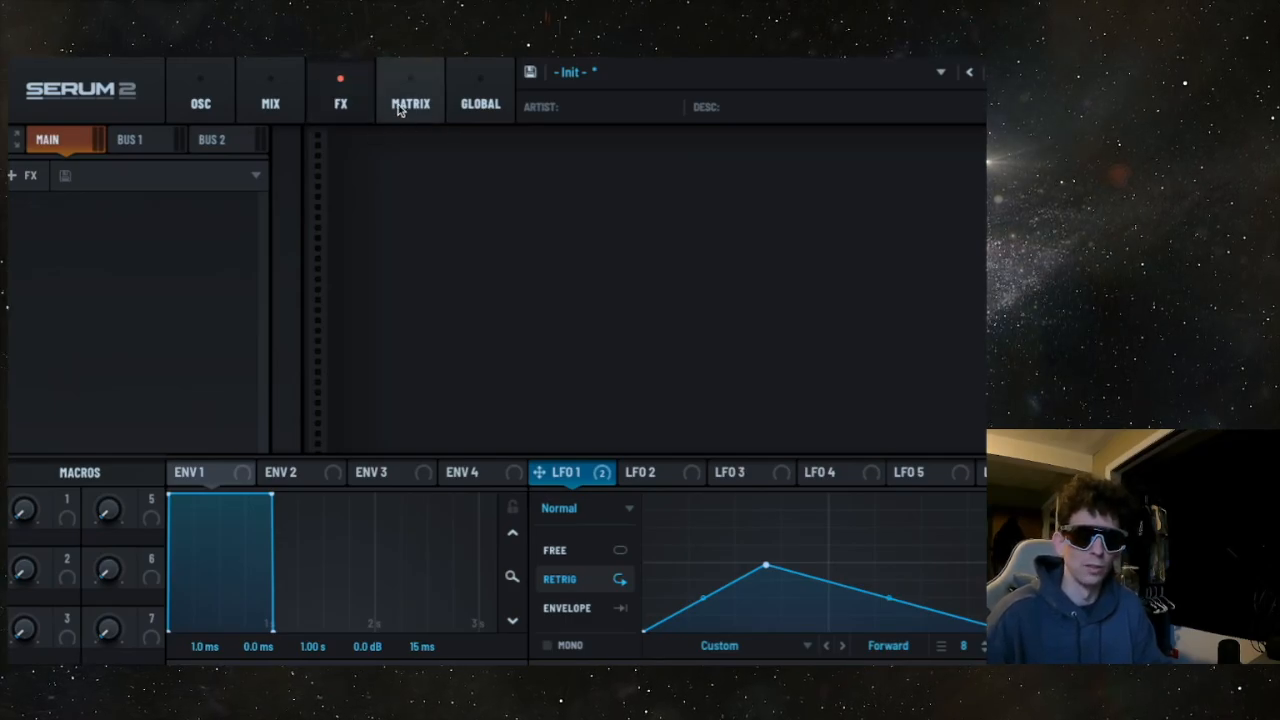
pyautogui.click(141, 141)
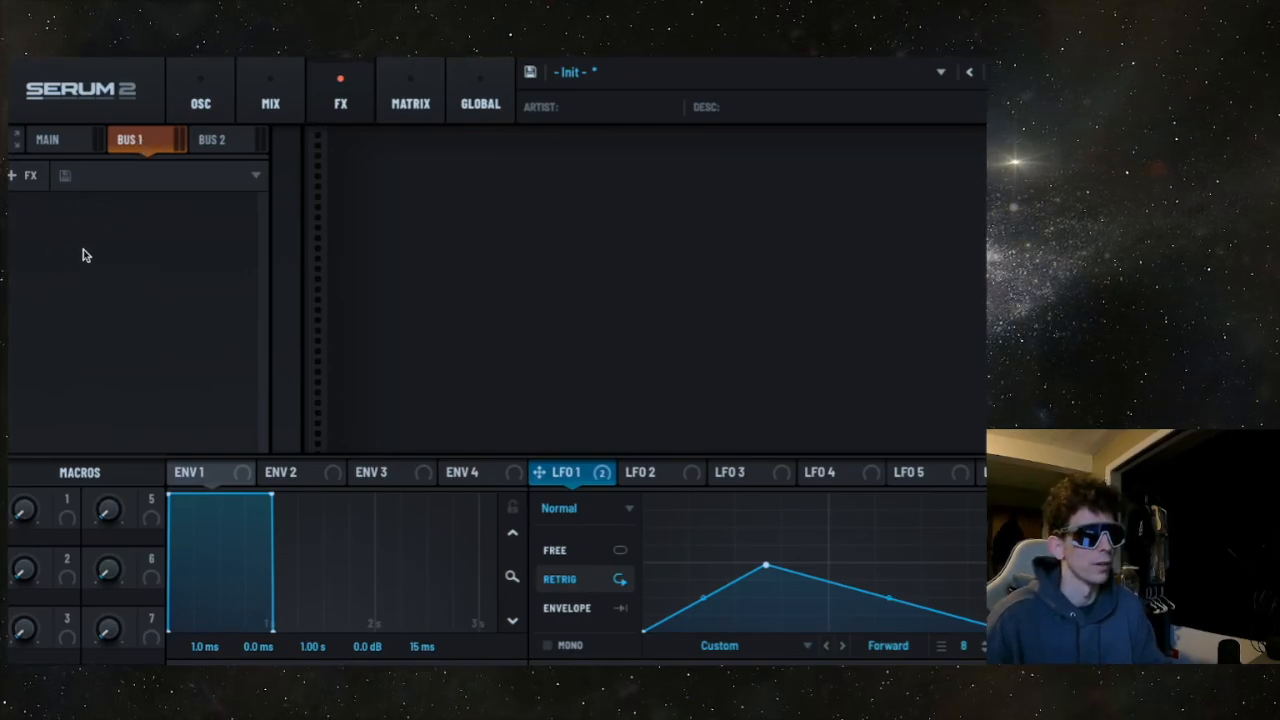
pyautogui.click(12, 177)
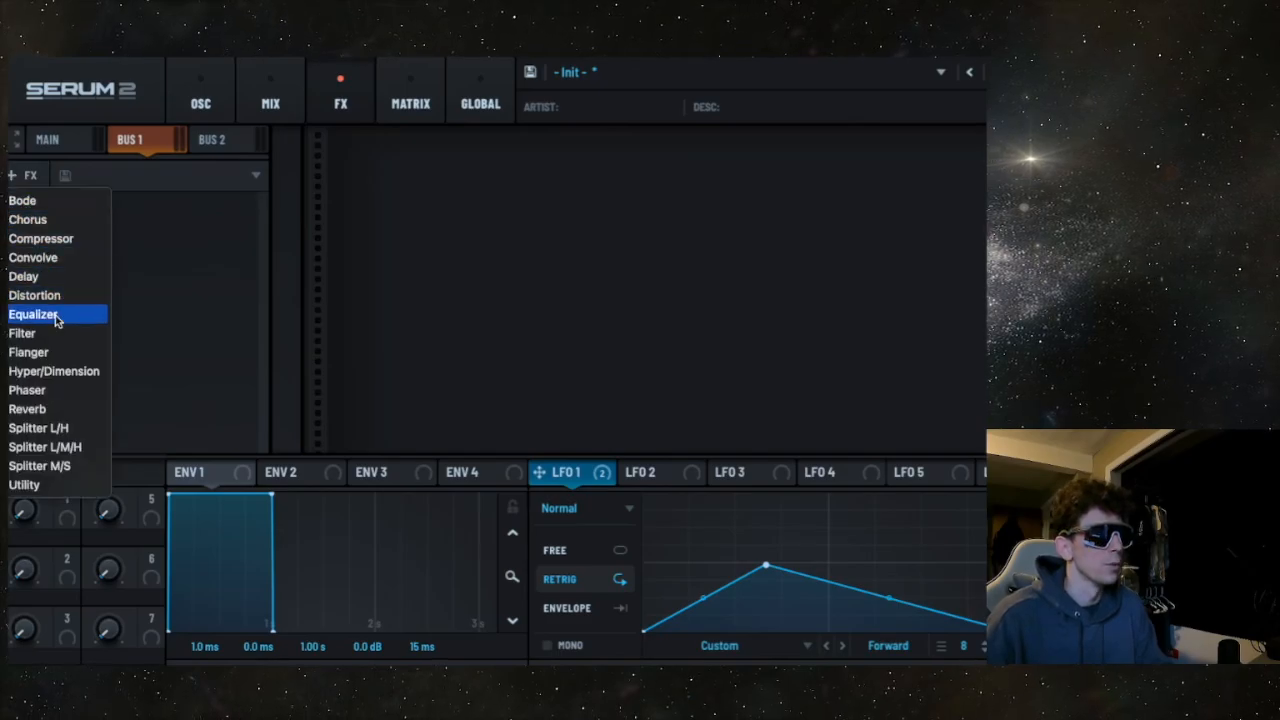
pyautogui.click(47, 377)
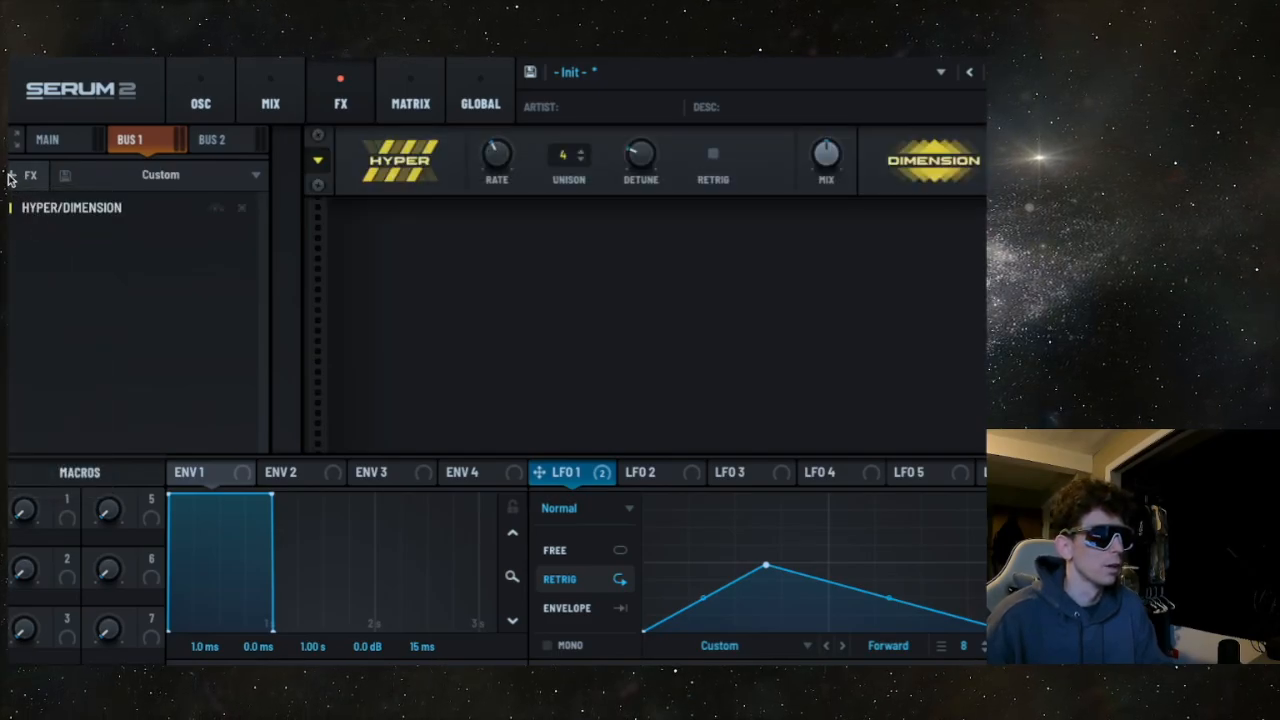
# - Add a Chorus effect to the Bus 1 chain and set oscillator A's Bus 1 send to 100%
pyautogui.click(12, 177)
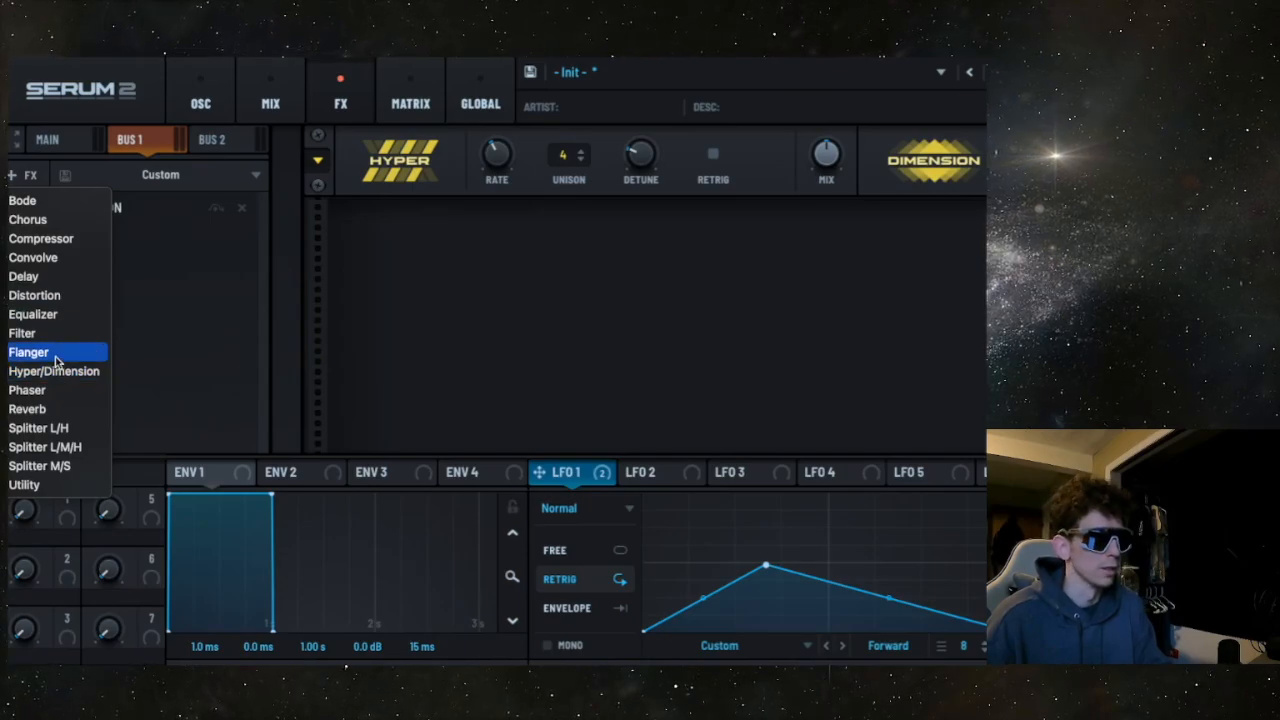
pyautogui.click(63, 222)
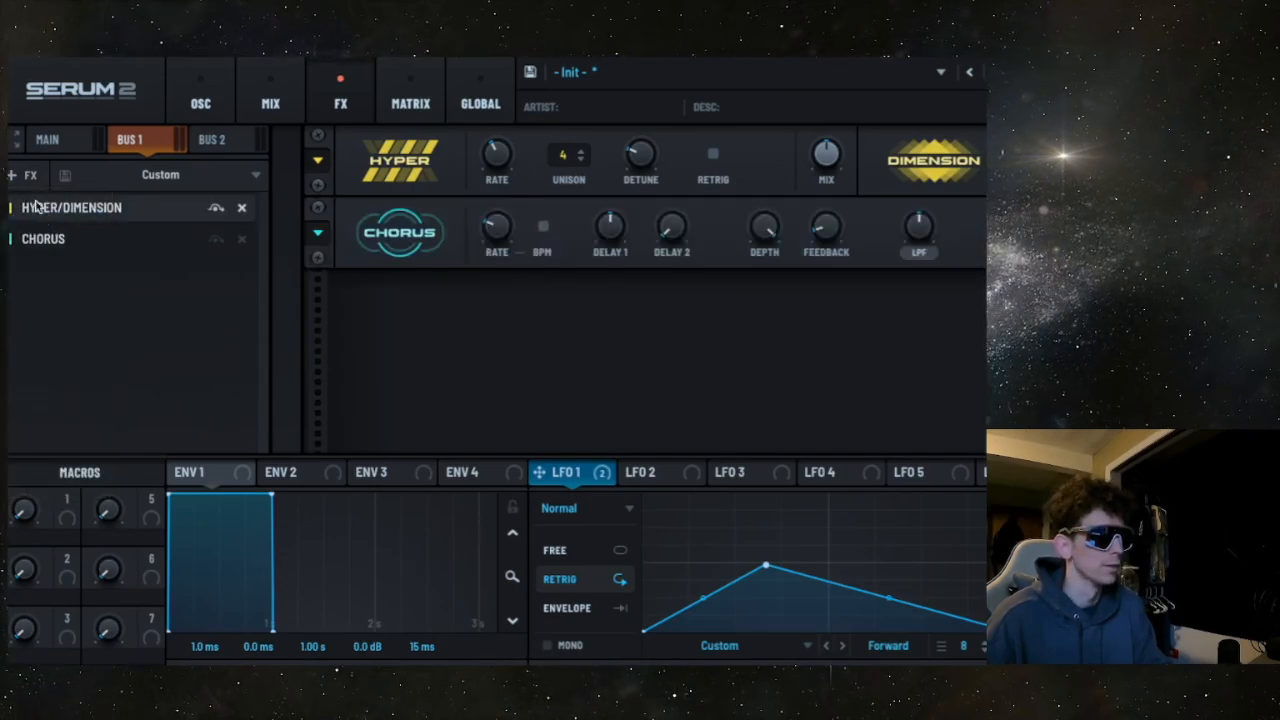
pyautogui.click(205, 85)
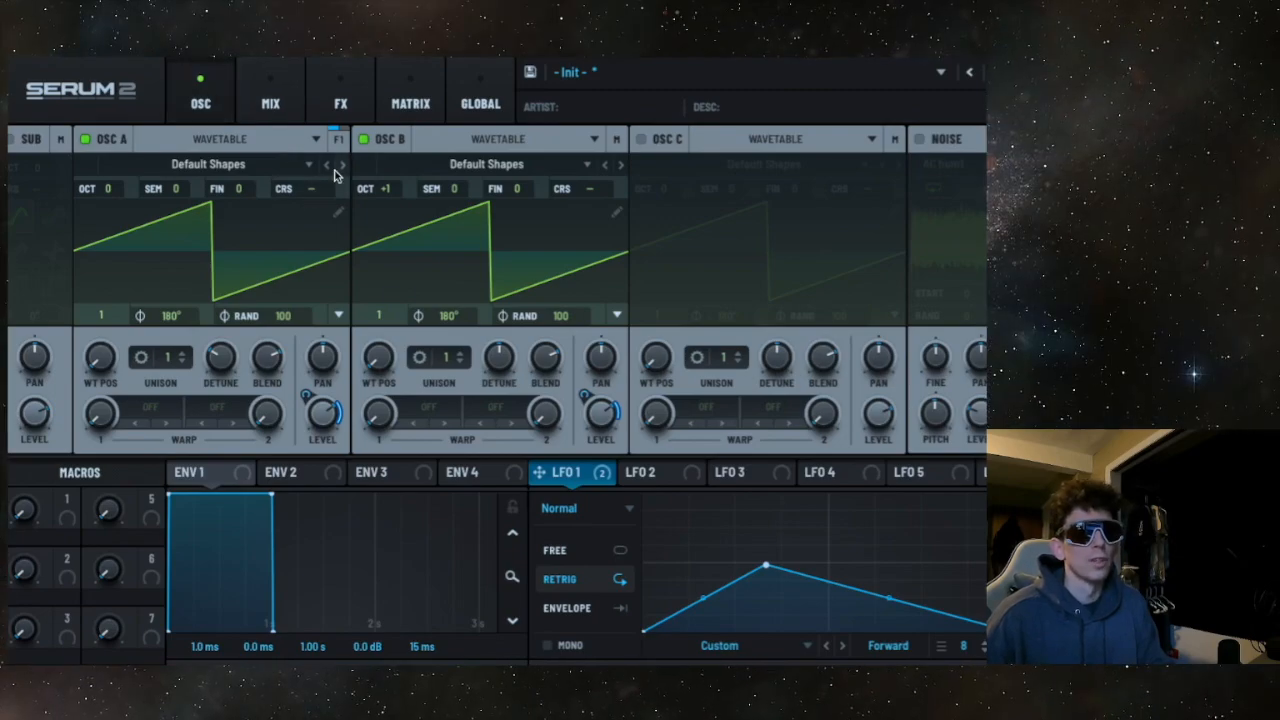
pyautogui.click(337, 143)
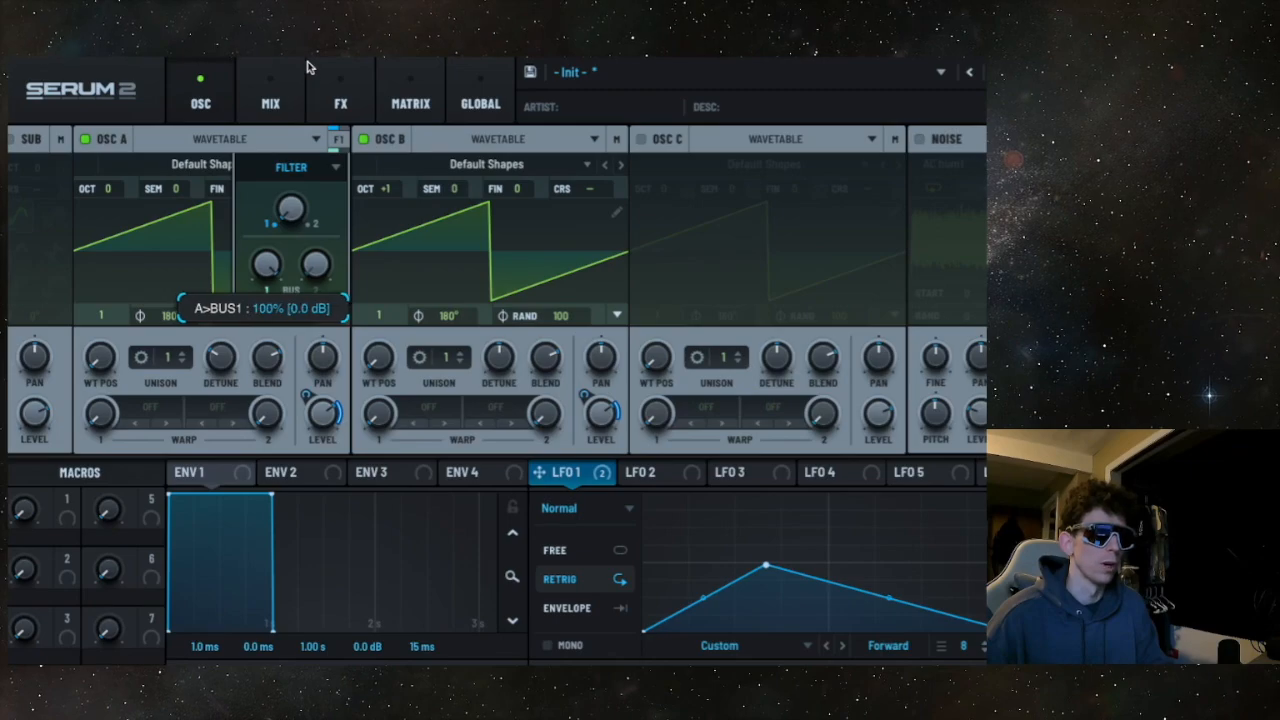
# - Turn oscillator B off, try oscillator A's Bus 1 send on its own, and turn oscillator B back on
pyautogui.click(361, 139)
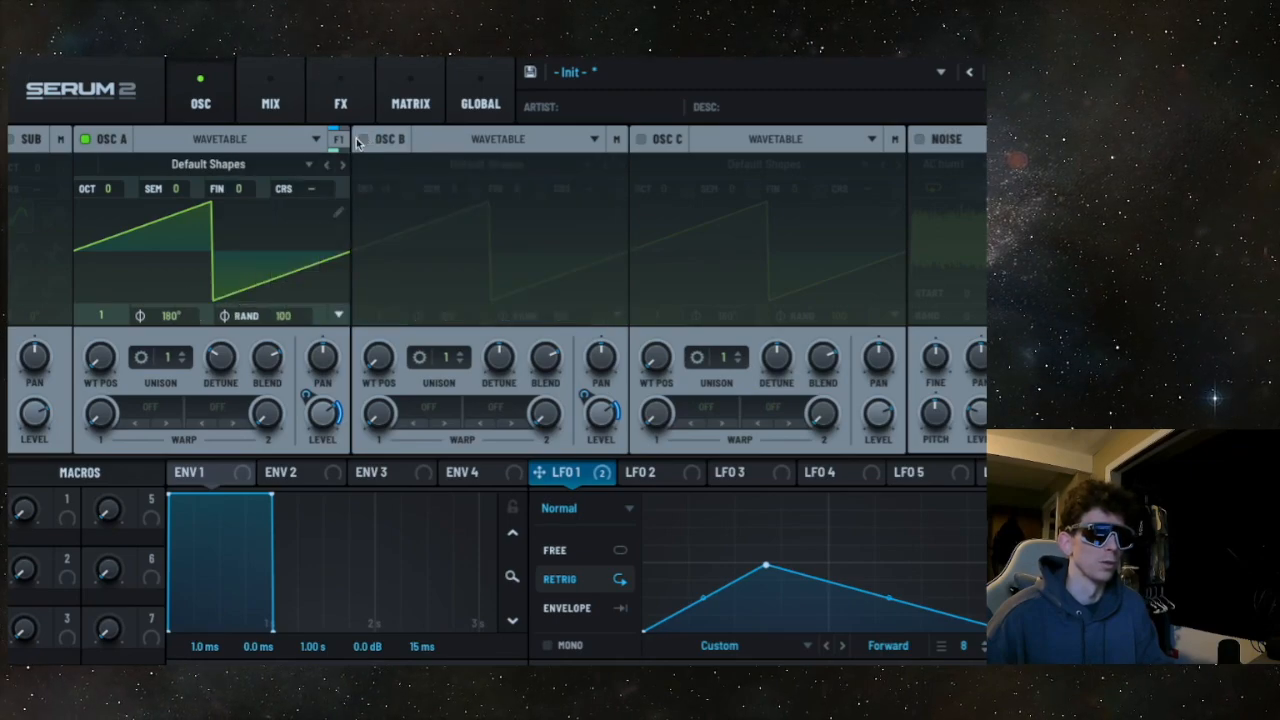
pyautogui.click(337, 140)
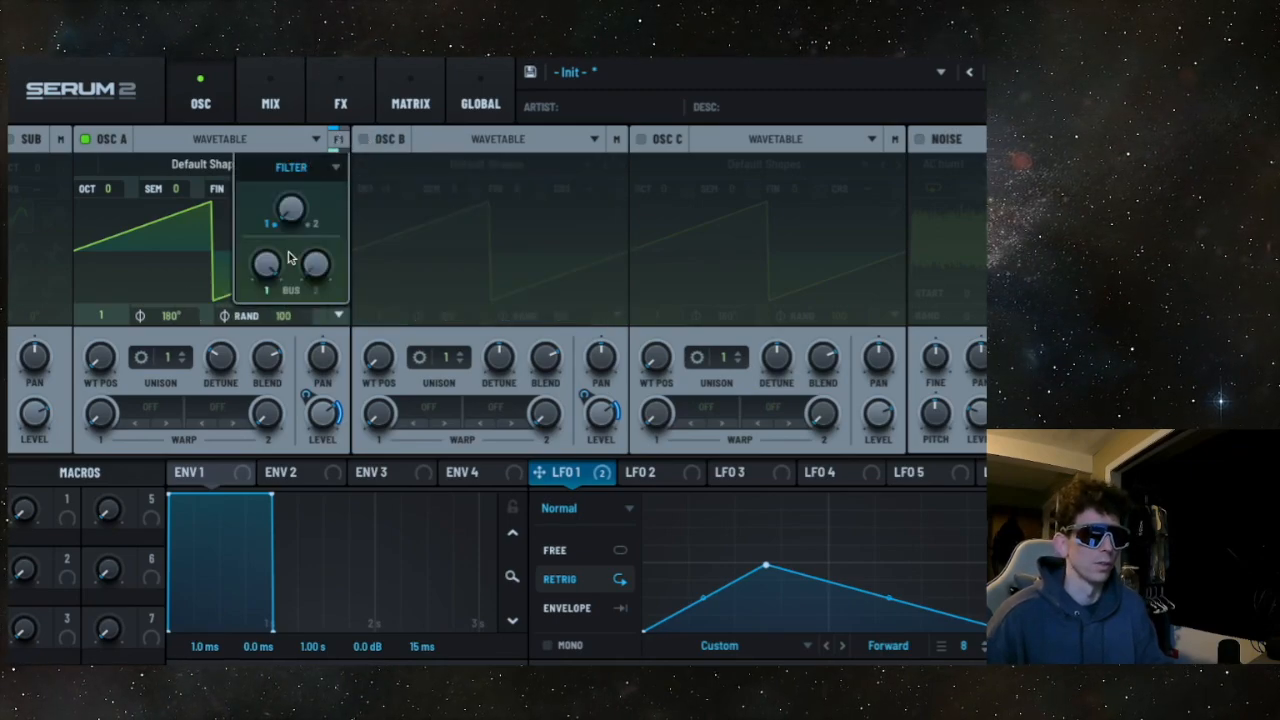
pyautogui.moveTo(261, 272); pyautogui.dragTo(300, 228)
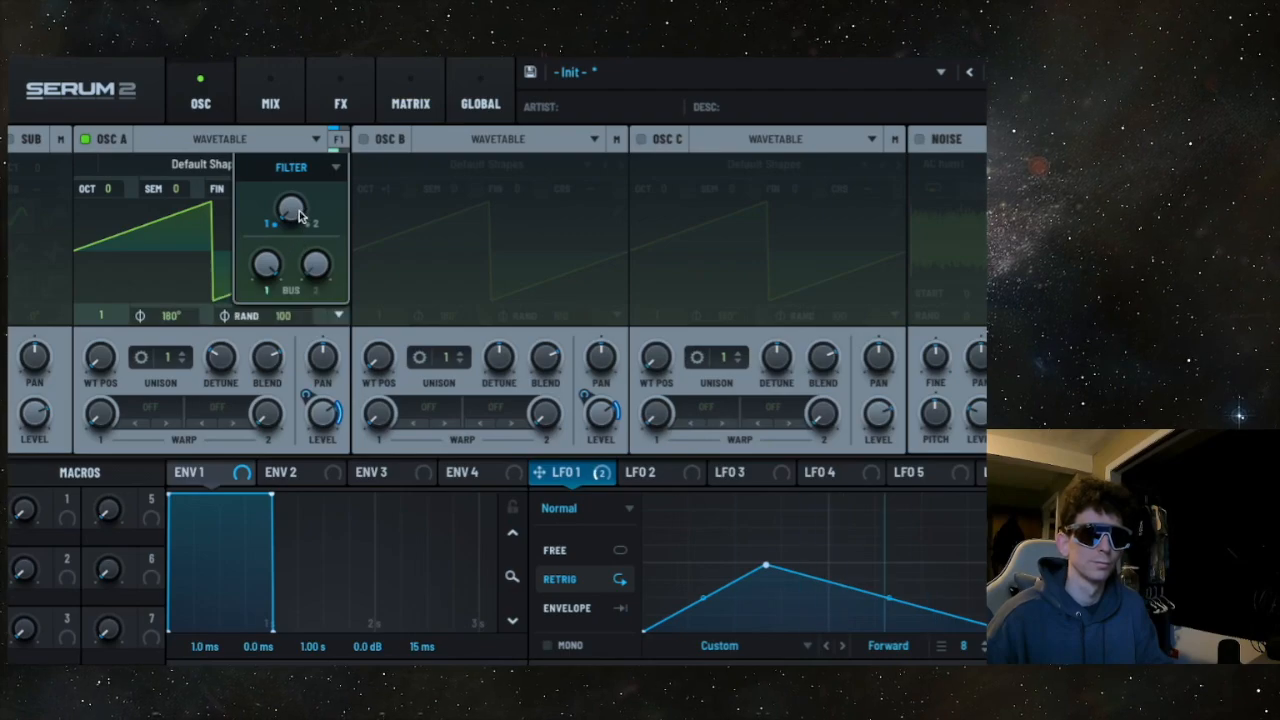
pyautogui.click(363, 140)
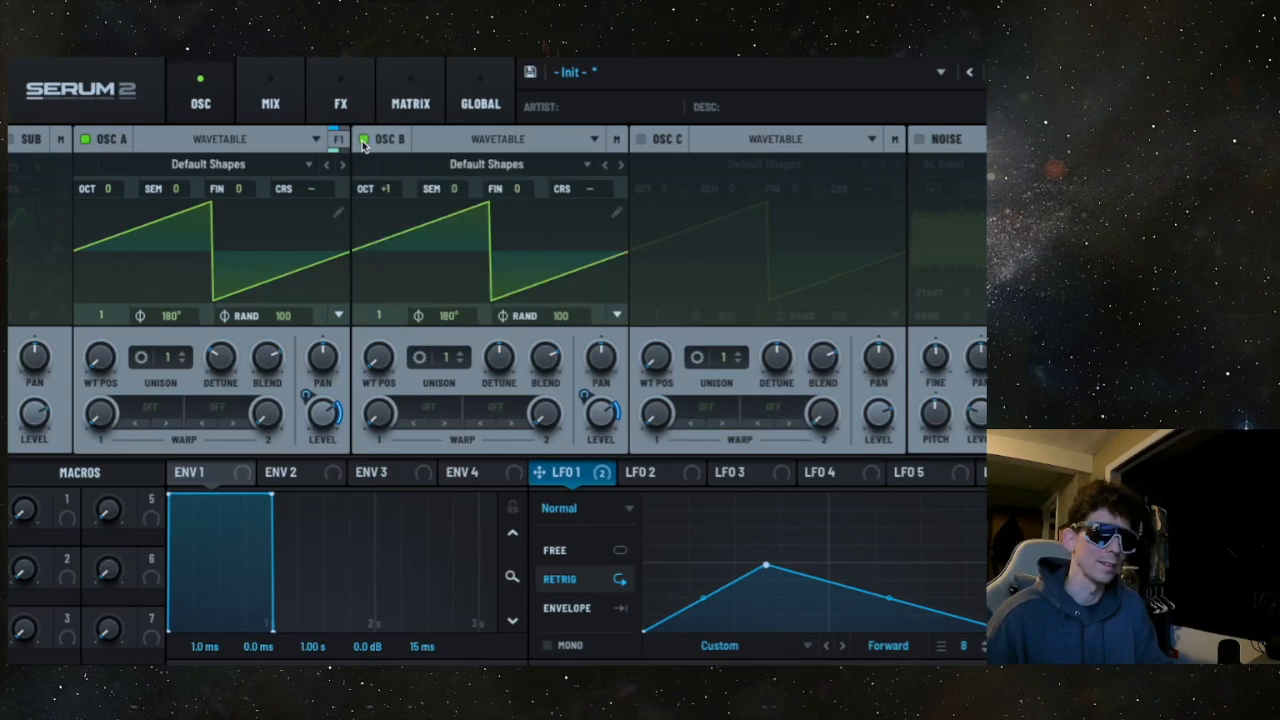
# - Raise oscillator B's Bus 1 send while keeping its main output routing
pyautogui.click(616, 145)
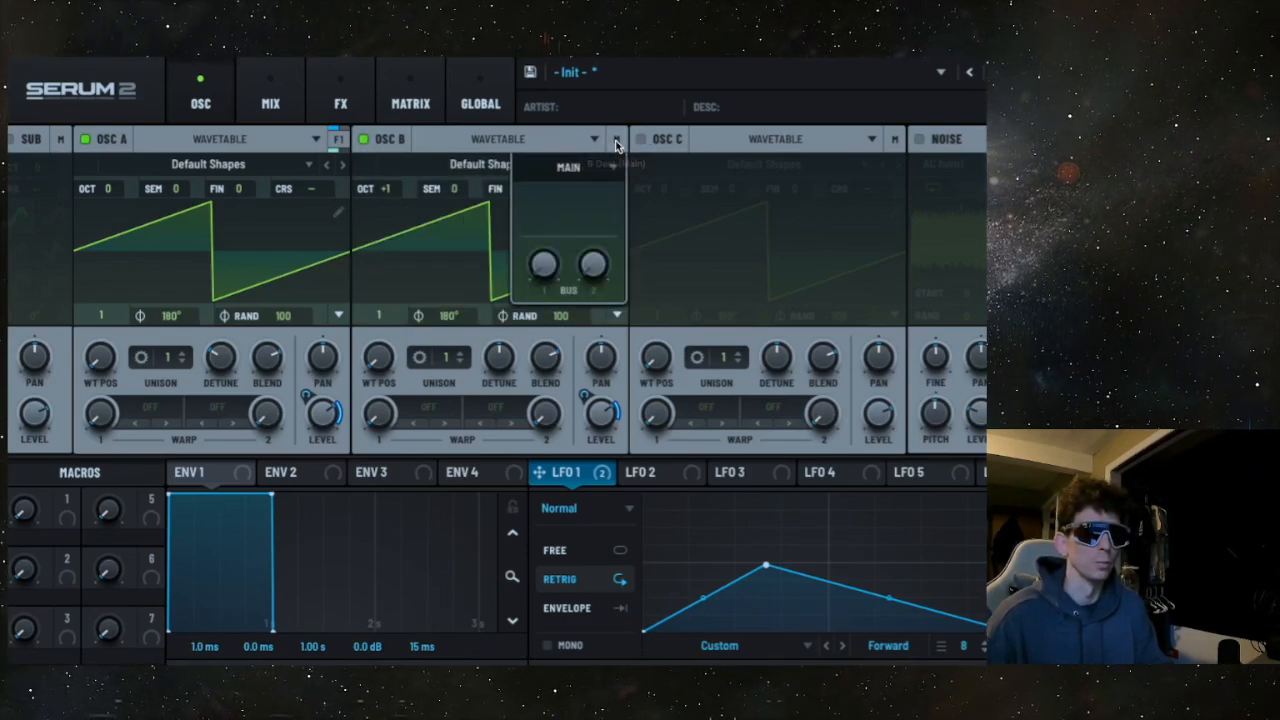
pyautogui.moveTo(543, 267); pyautogui.dragTo(533, 309)
pyautogui.moveTo(387, 193)
pyautogui.mouseDown()
pyautogui.moveTo(391, 174)
pyautogui.moveTo(389, 248)
pyautogui.moveTo(390, 202)
pyautogui.mouseUp()
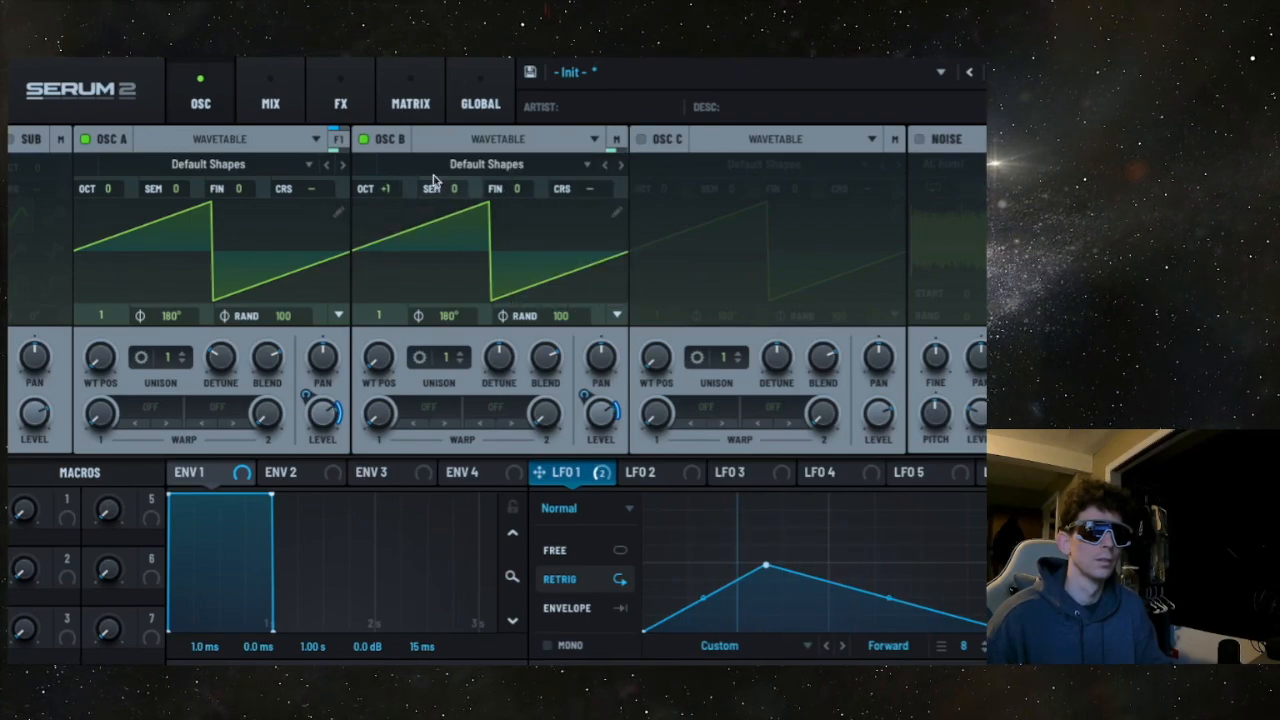
# - Reroute oscillator B's send by turning Bus 1 down to zero and Bus 2 up to full
pyautogui.click(345, 100)
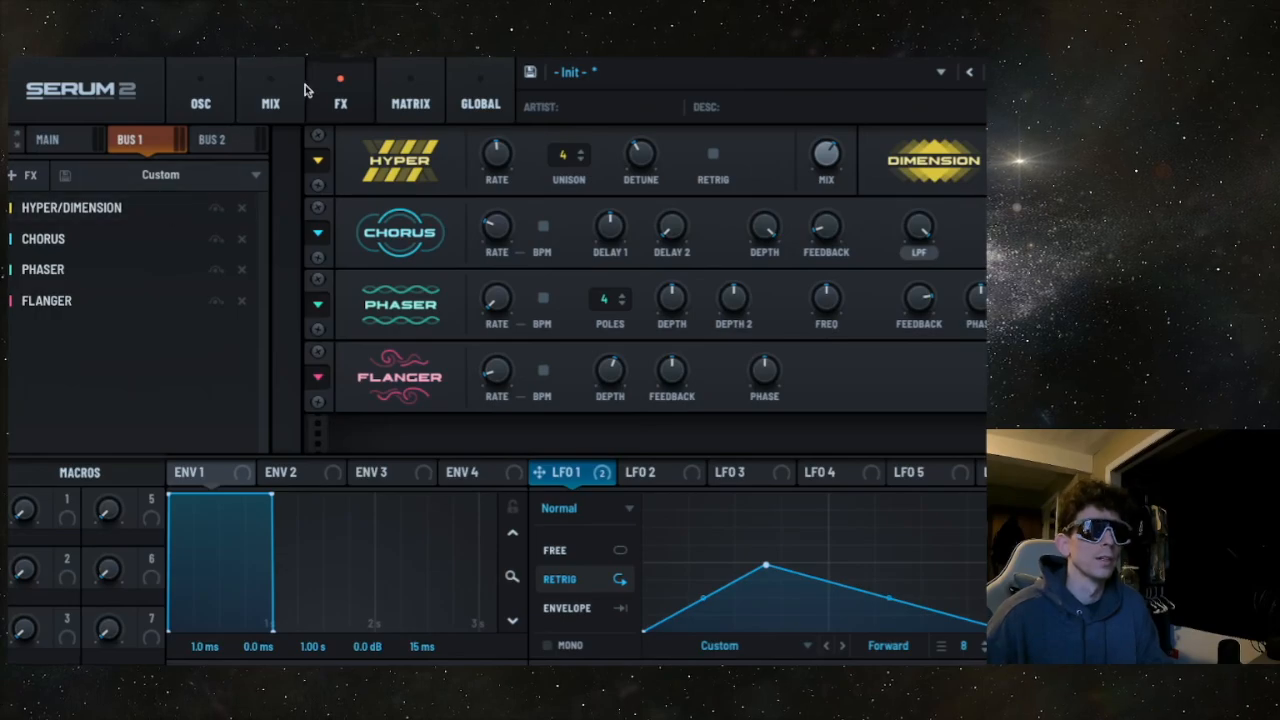
pyautogui.click(211, 140)
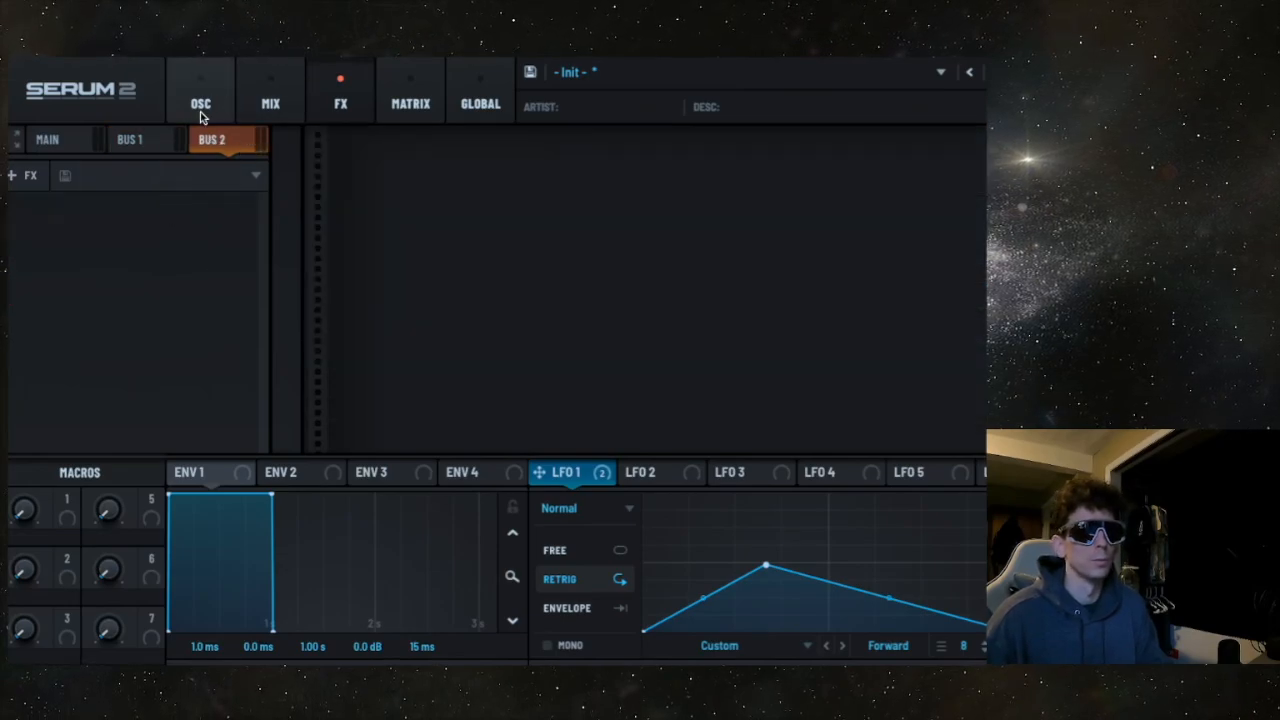
pyautogui.click(201, 97)
pyautogui.click(619, 140)
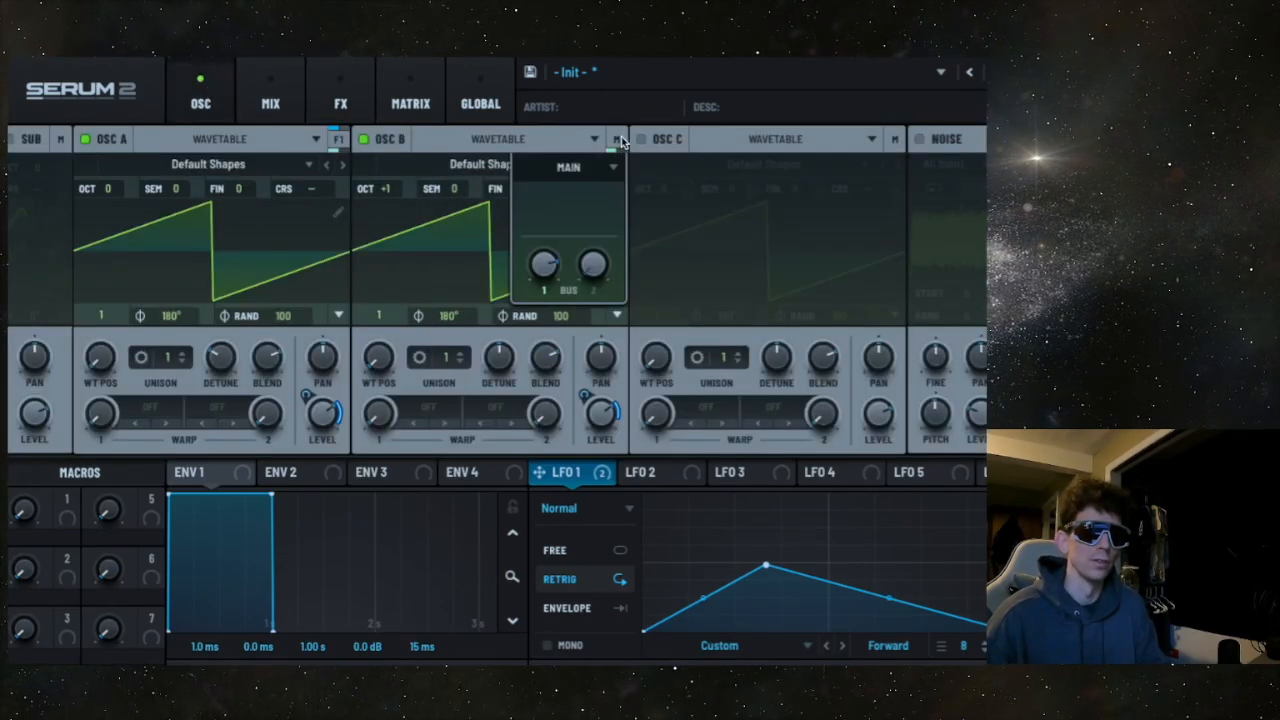
pyautogui.moveTo(548, 267); pyautogui.dragTo(560, 333)
pyautogui.moveTo(592, 268); pyautogui.dragTo(646, 100)
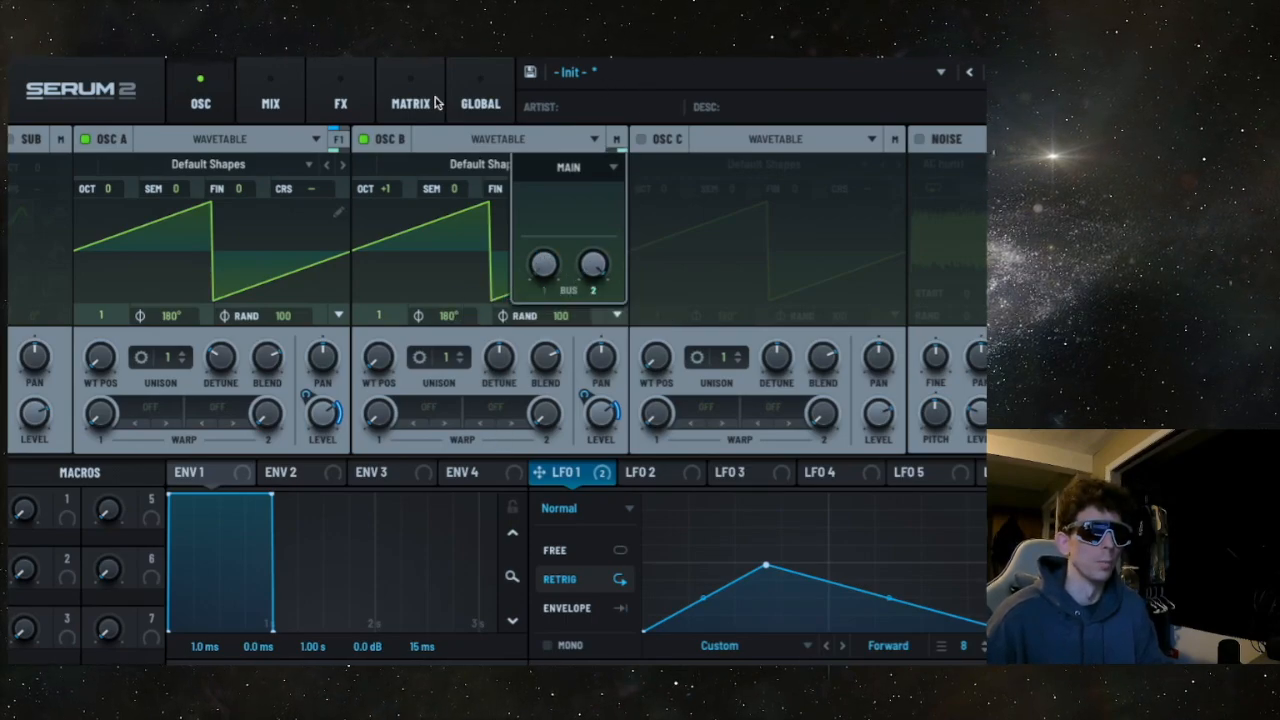
# - Turn oscillator A off and add a Reverb effect to the Bus 2 chain
pyautogui.click(80, 142)
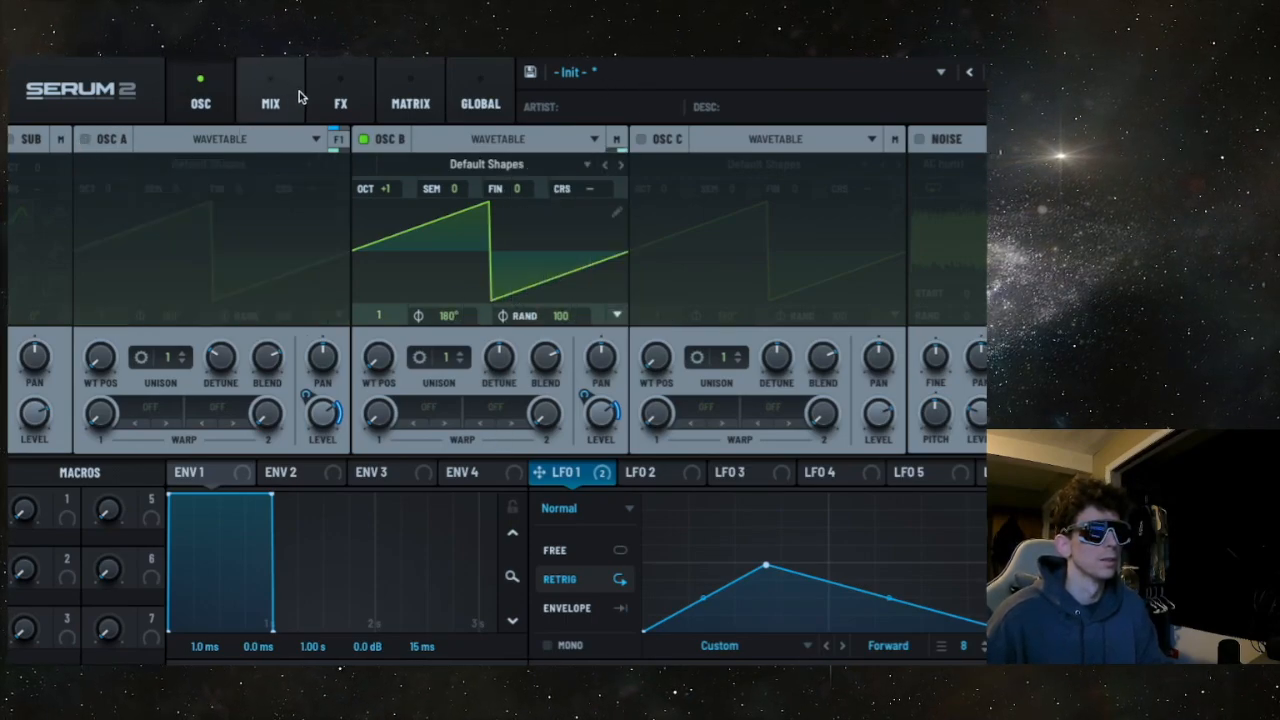
pyautogui.click(345, 92)
pyautogui.click(12, 176)
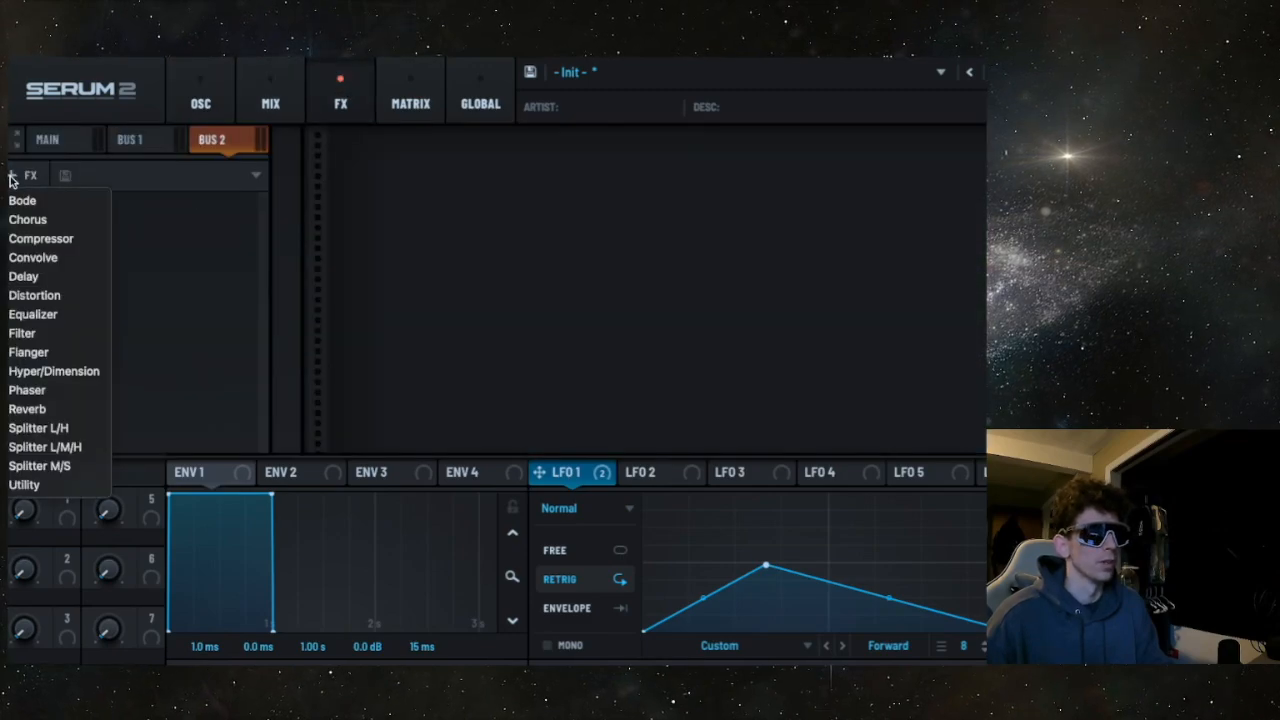
pyautogui.click(68, 412)
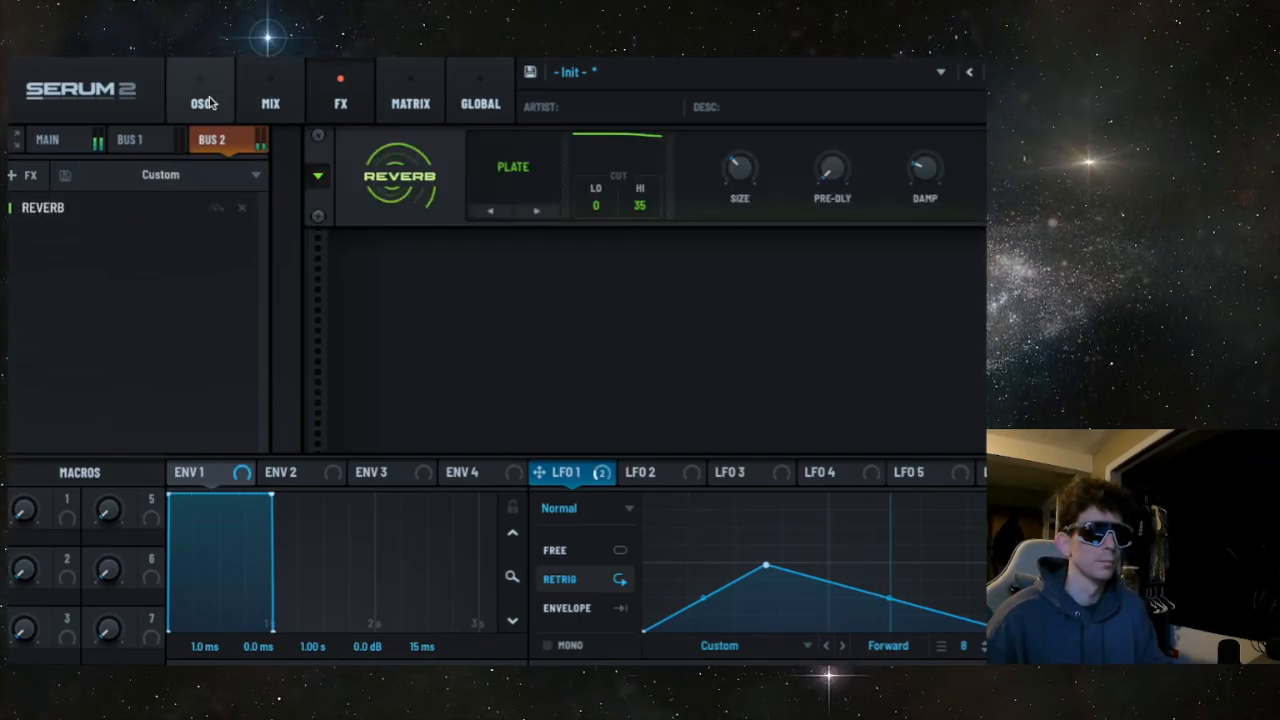
# - Lower the size of the Bus 2 reverb and add a Delay effect after it
pyautogui.moveTo(756, 176)
pyautogui.moveTo(756, 175)
pyautogui.mouseDown()
pyautogui.moveTo(779, 105)
pyautogui.moveTo(757, 186)
pyautogui.mouseUp()
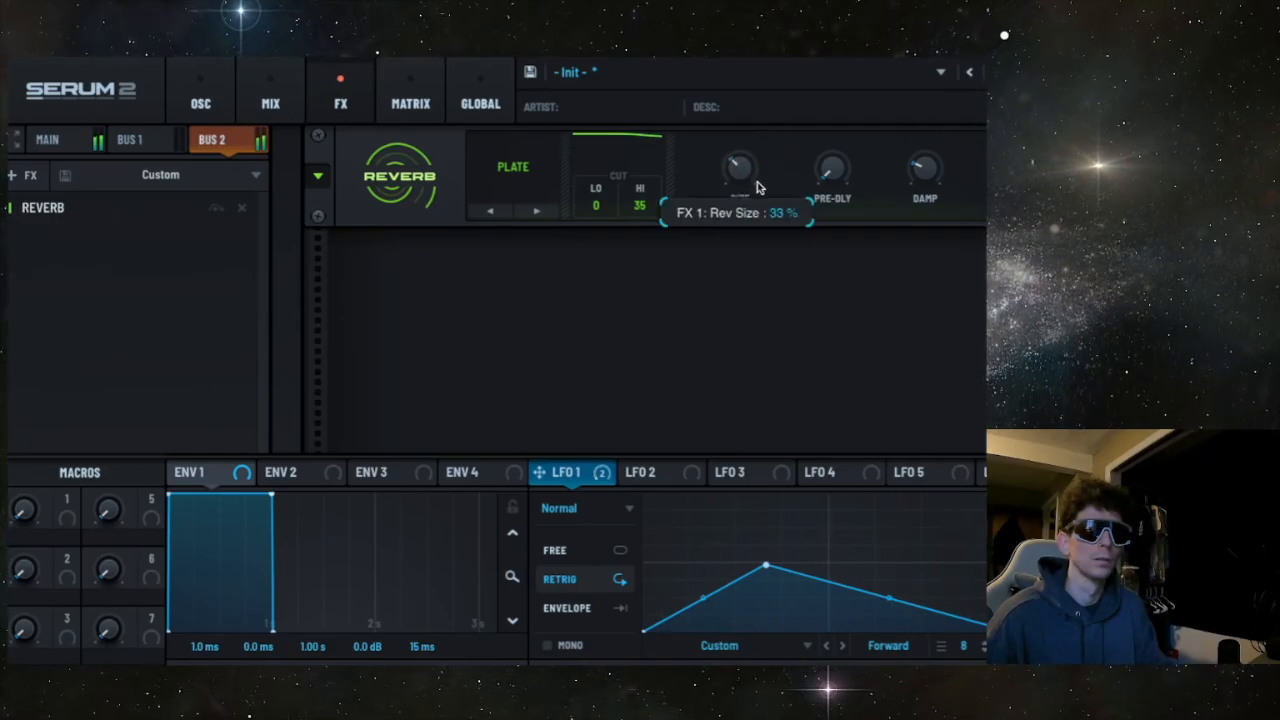
pyautogui.click(11, 178)
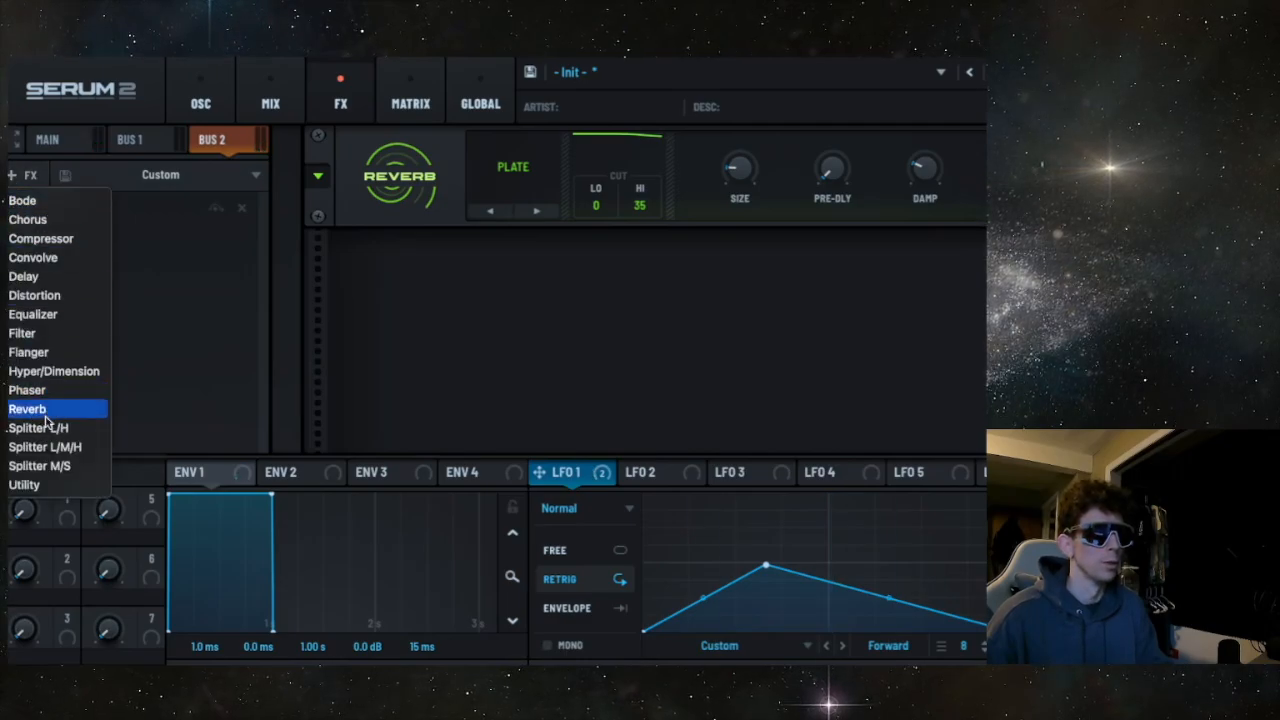
pyautogui.click(46, 277)
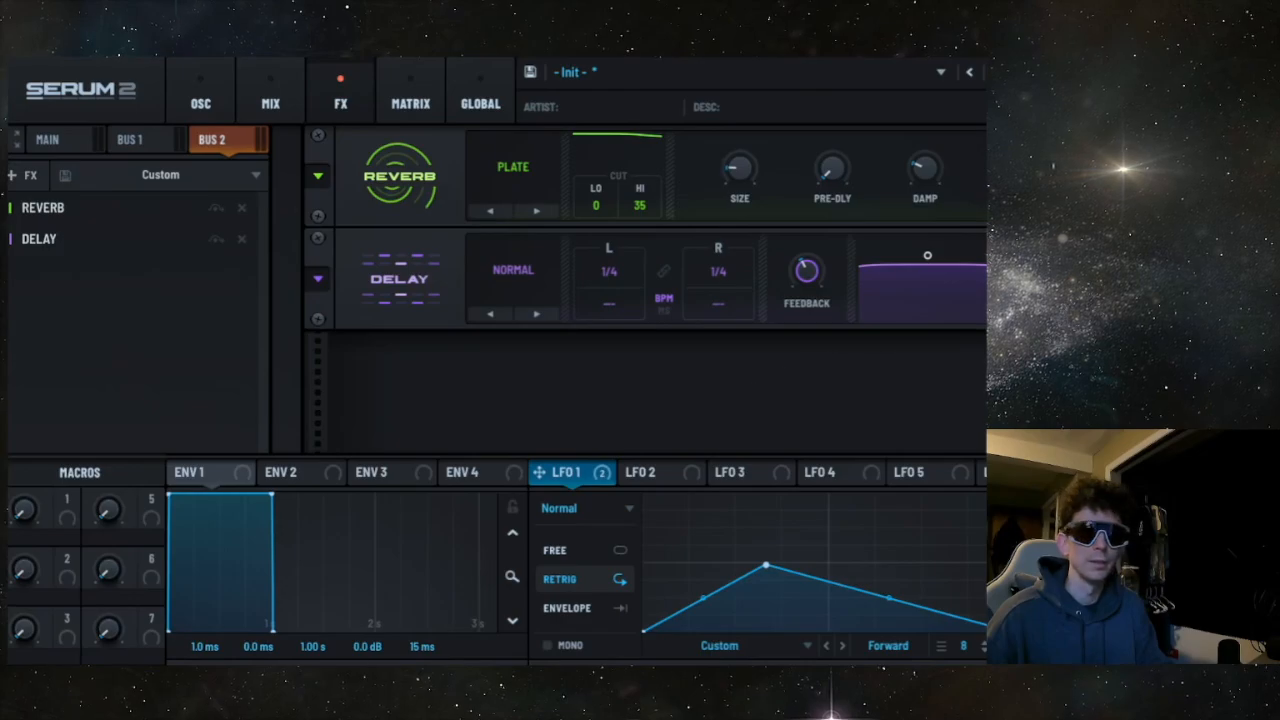
# - Set oscillator B's unison to 3 voices and reduce its detune
pyautogui.click(17, 177)
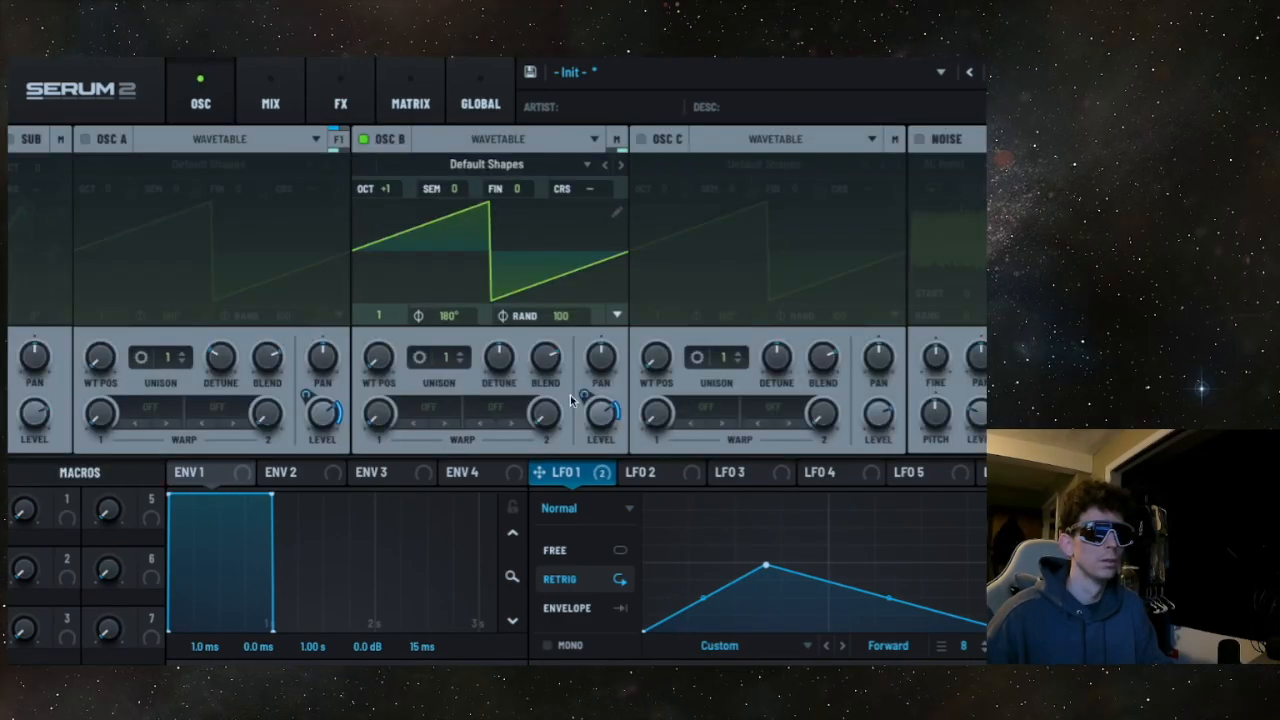
pyautogui.moveTo(446, 361); pyautogui.dragTo(490, 411)
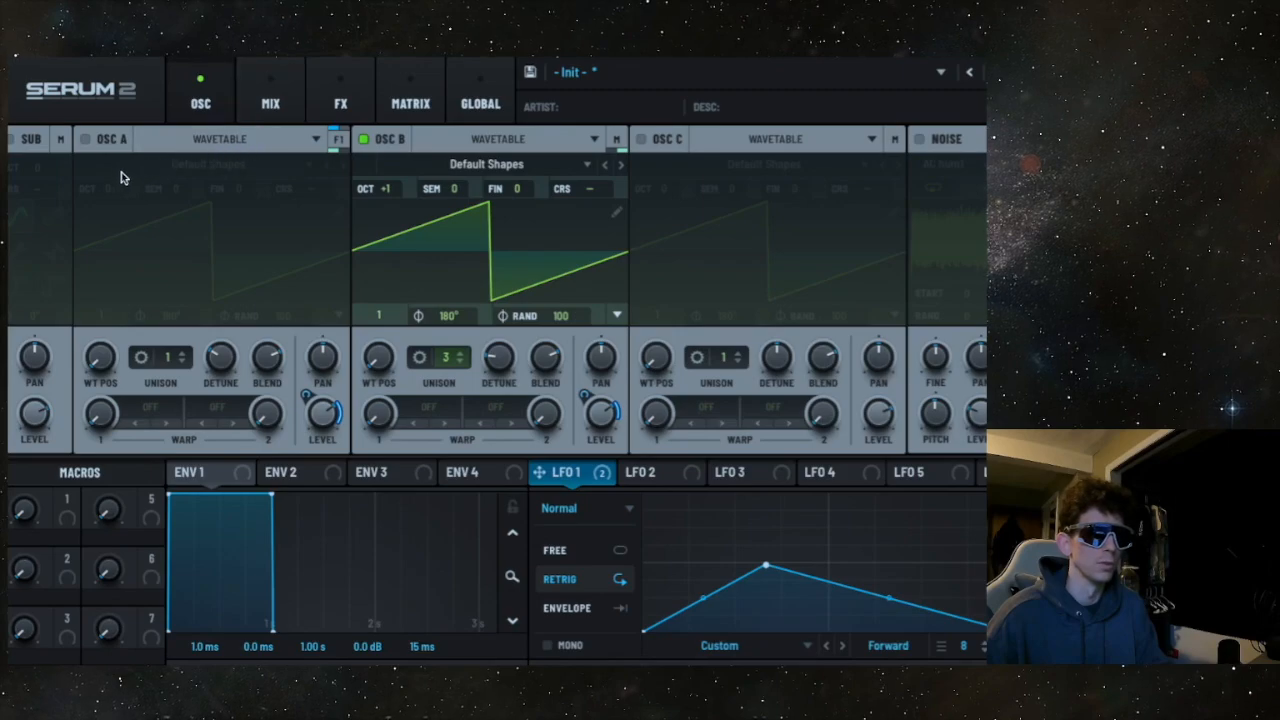
# - Turn oscillator A back on and lower oscillator B's level
pyautogui.click(85, 139)
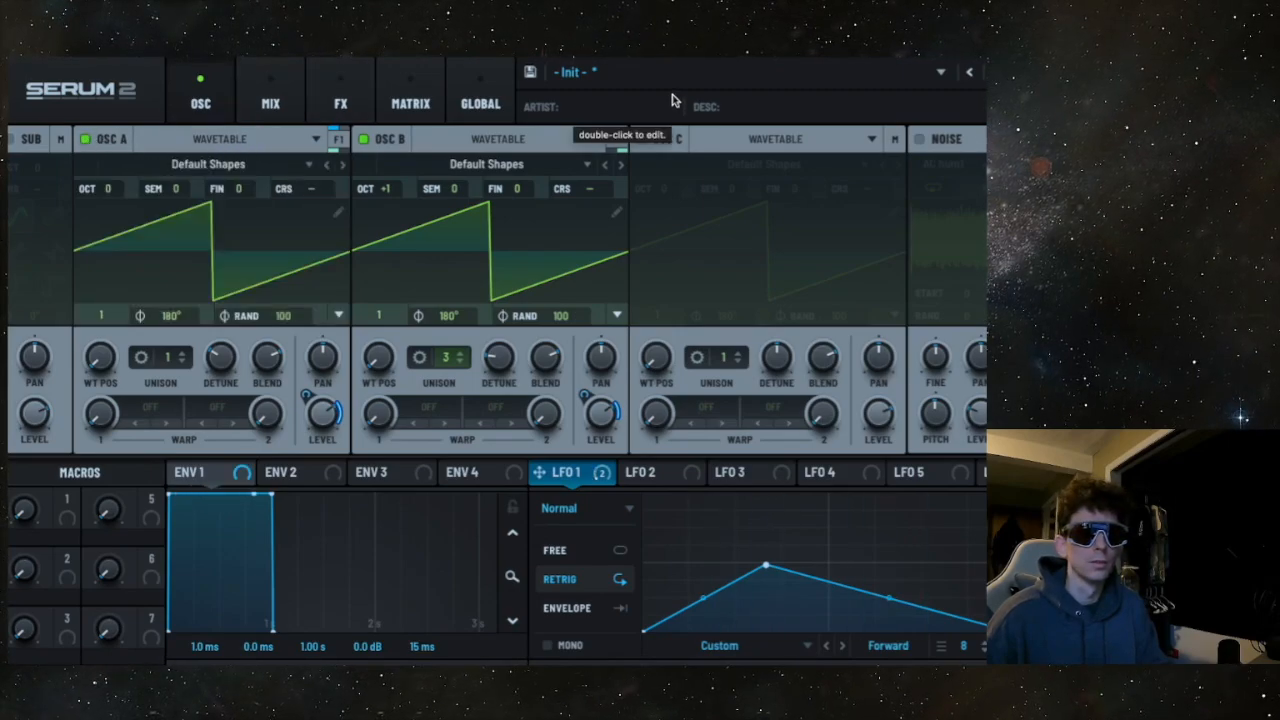
pyautogui.moveTo(603, 419)
pyautogui.mouseDown()
pyautogui.moveTo(604, 387)
pyautogui.moveTo(604, 438)
pyautogui.mouseUp()
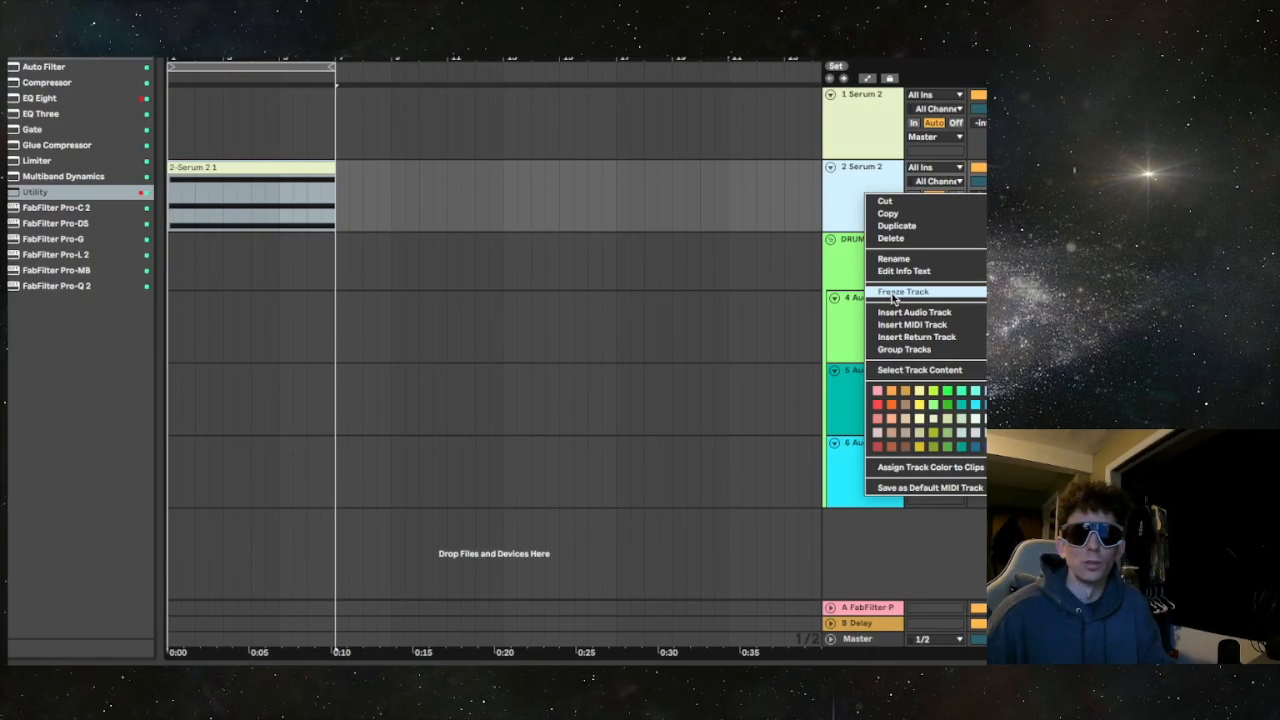
# - Switch to Ableton Live and freeze the 2 Serum 2 track
pyautogui.click(893, 292)
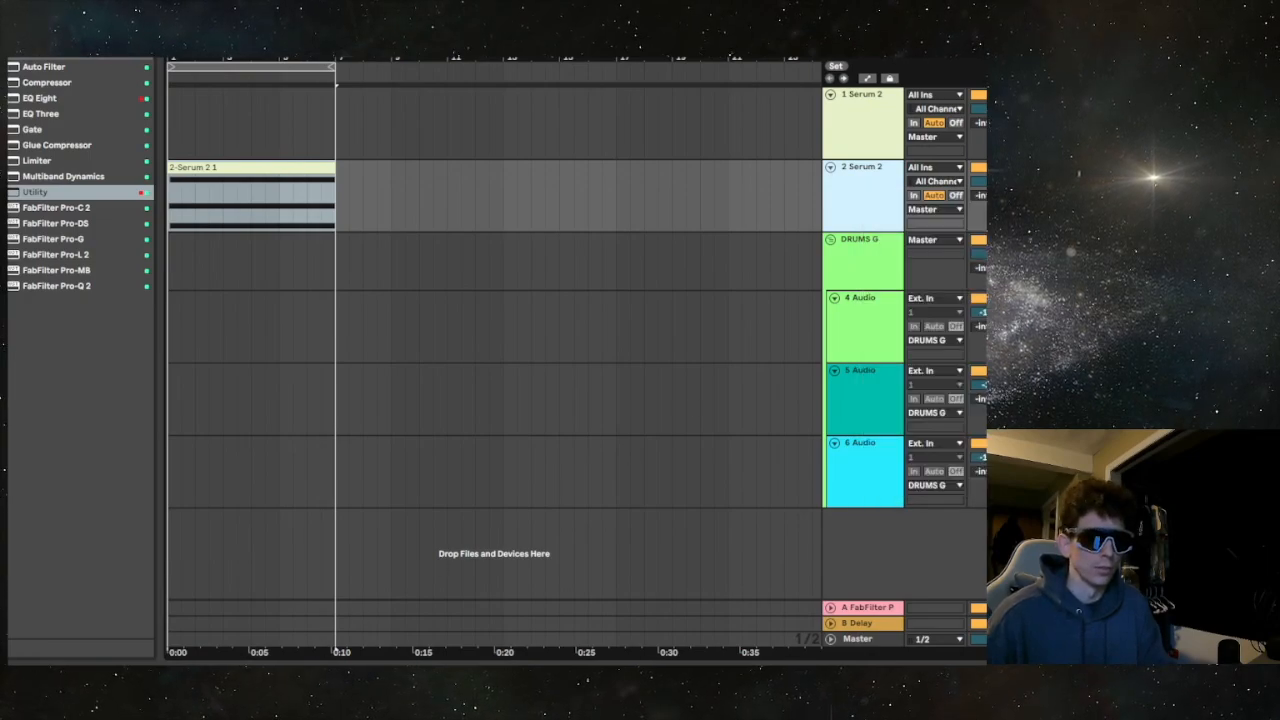
pyautogui.rightClick(875, 180)
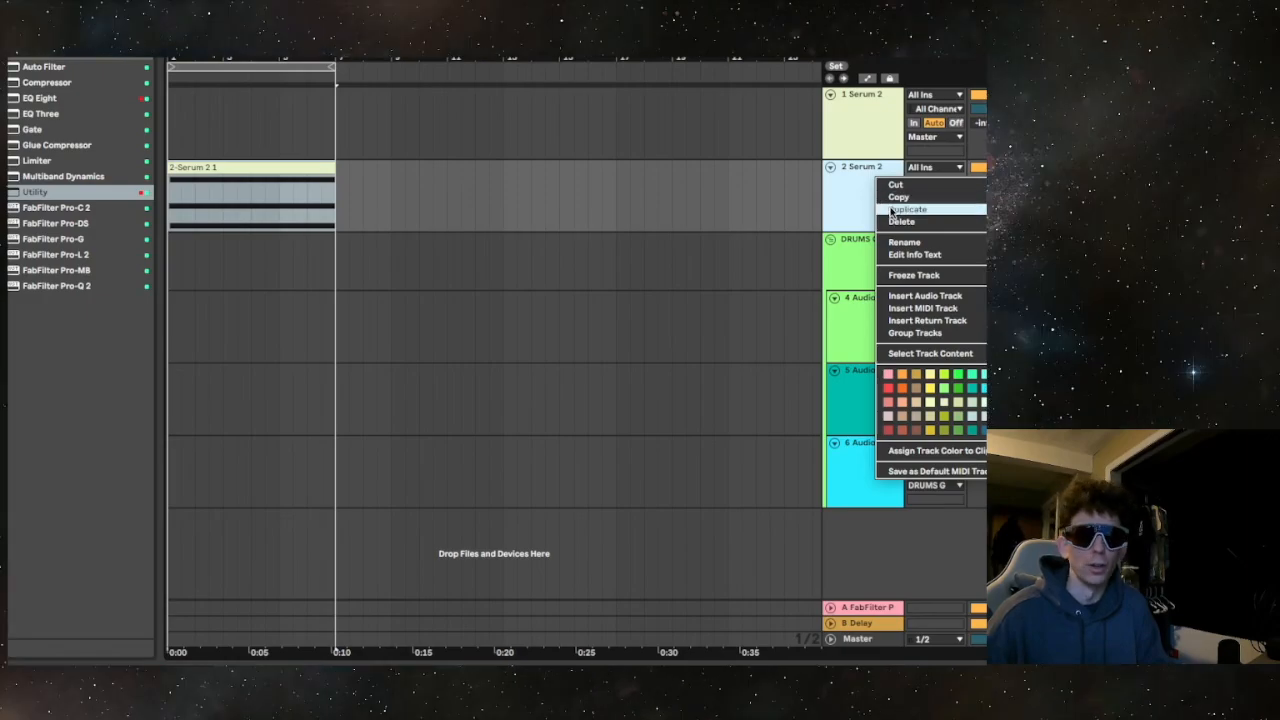
pyautogui.click(914, 275)
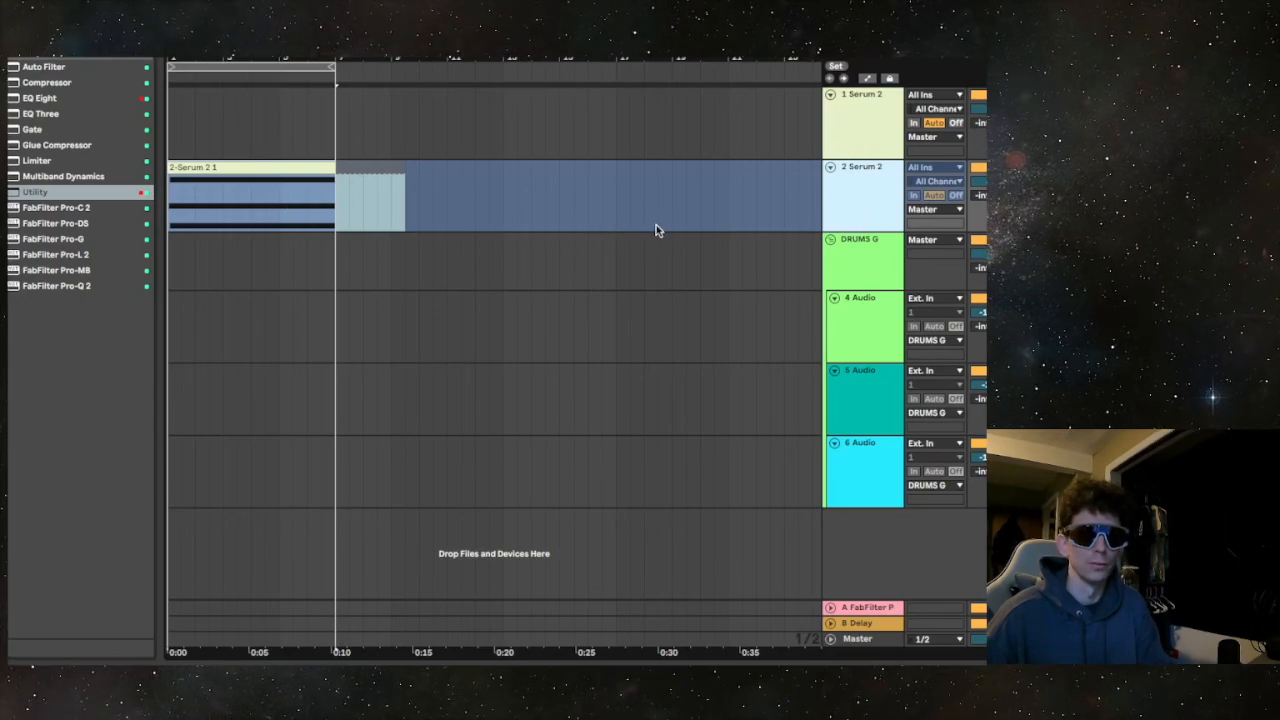
# - Insert an audio track below the frozen 2 Serum 2 track and copy its frozen clip there as audio
pyautogui.rightClick(880, 188)
pyautogui.click(853, 210)
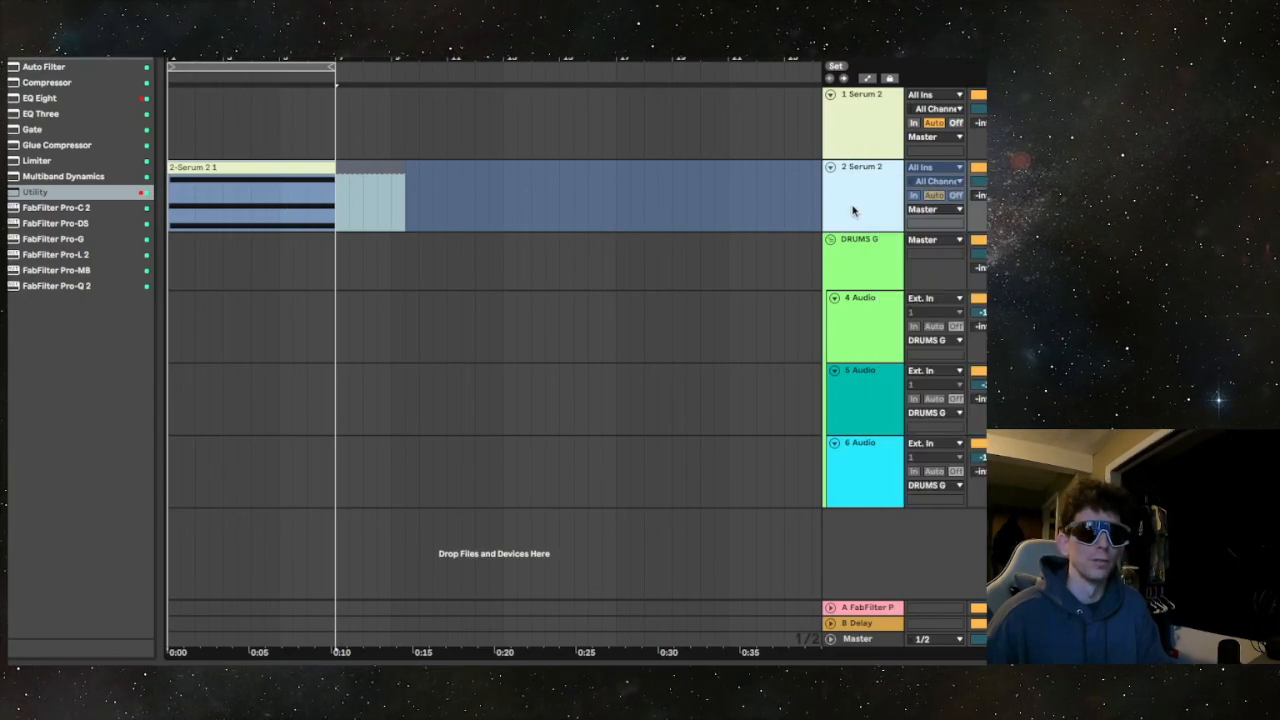
pyautogui.press('super+t')
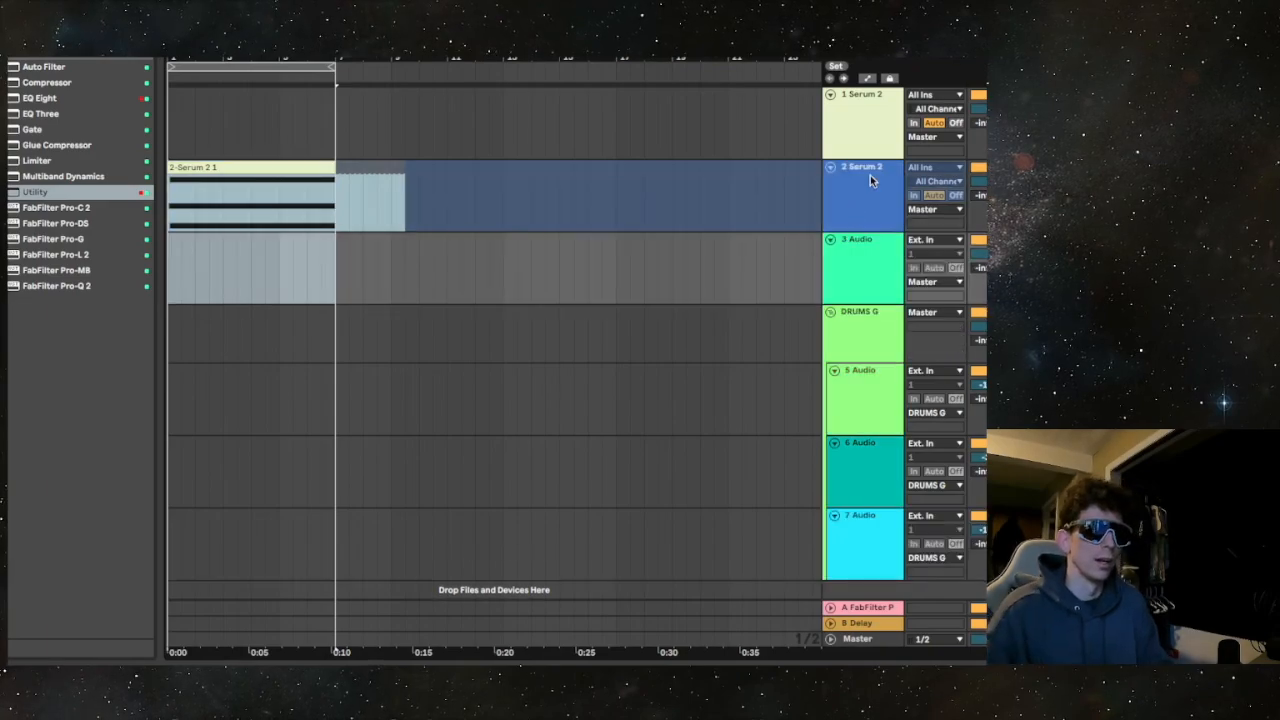
pyautogui.click(263, 167)
pyautogui.moveTo(263, 167); pyautogui.dragTo(254, 263)
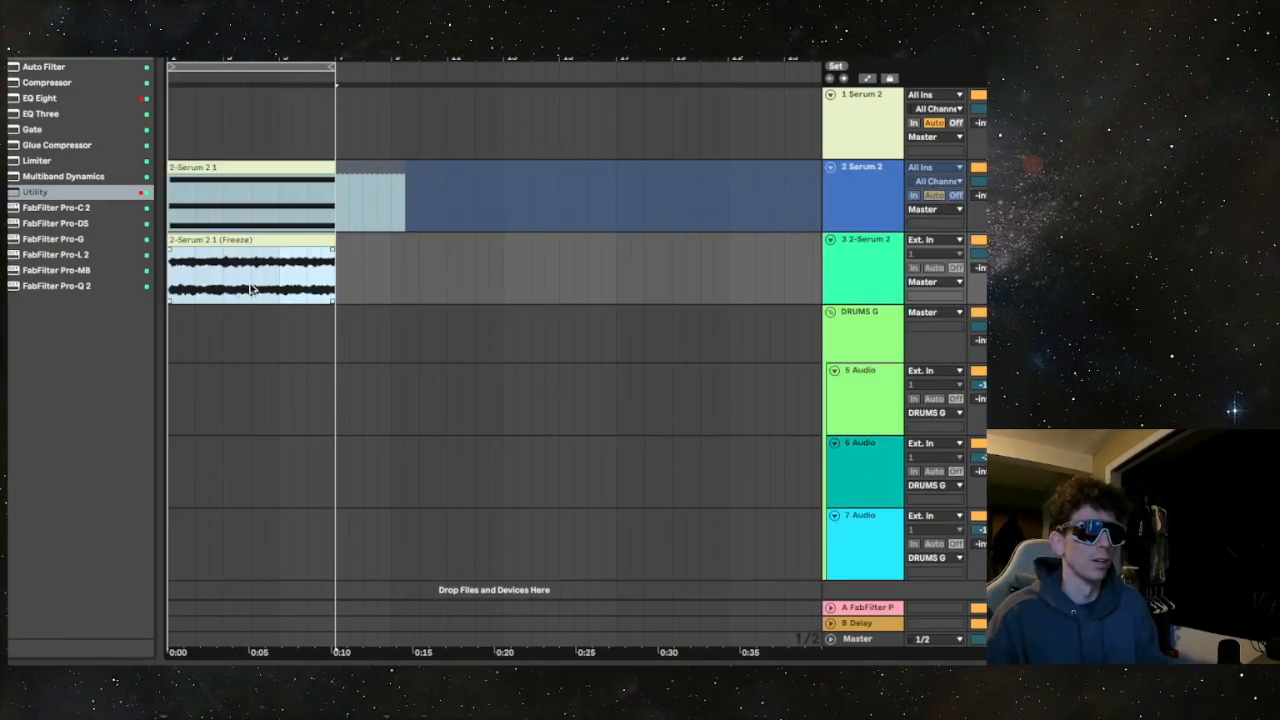
# - Mute the 2 Serum 2 track and inspect the waveform of the copied audio clip
pyautogui.click(978, 167)
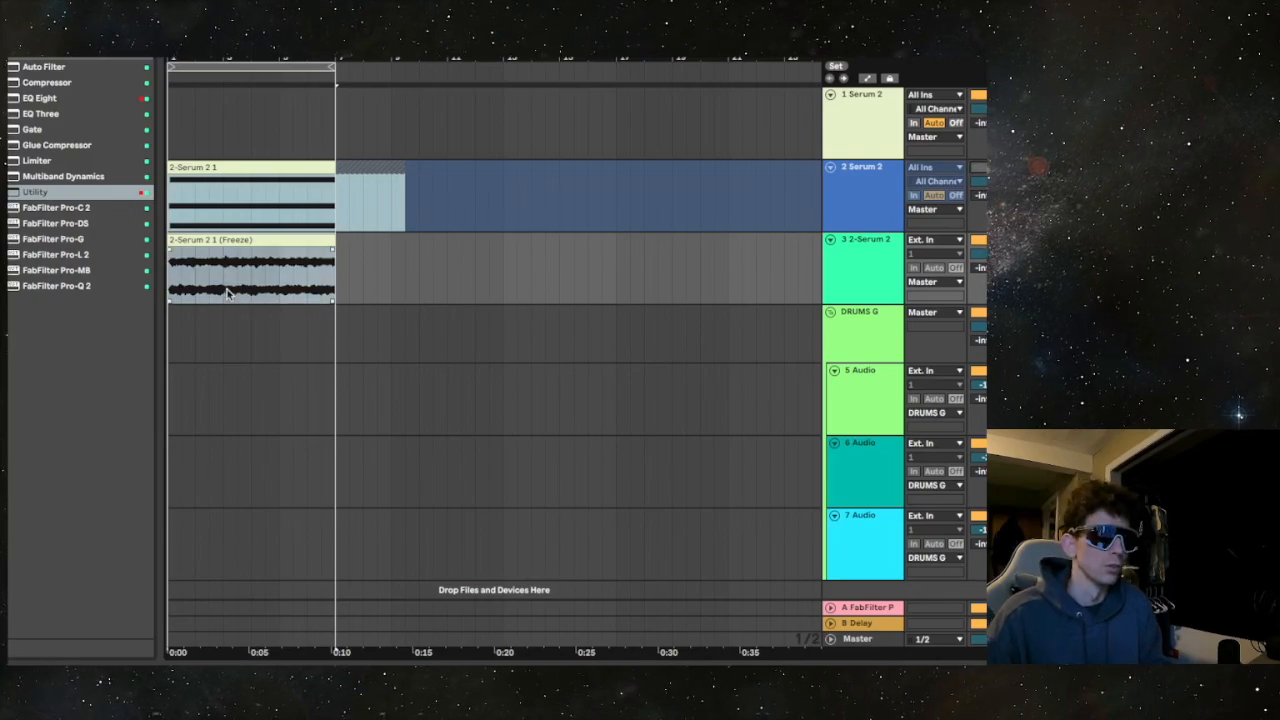
pyautogui.scroll(4, 213, 290)
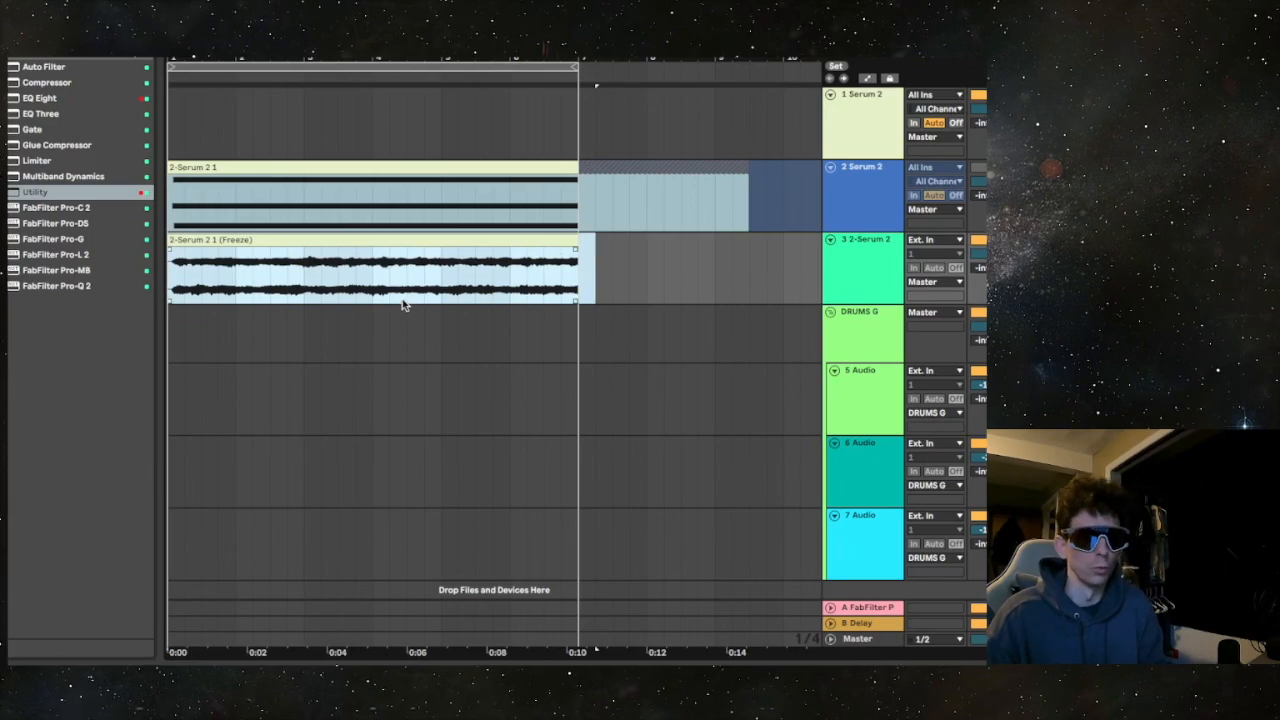
pyautogui.scroll(-4, 395, 305)
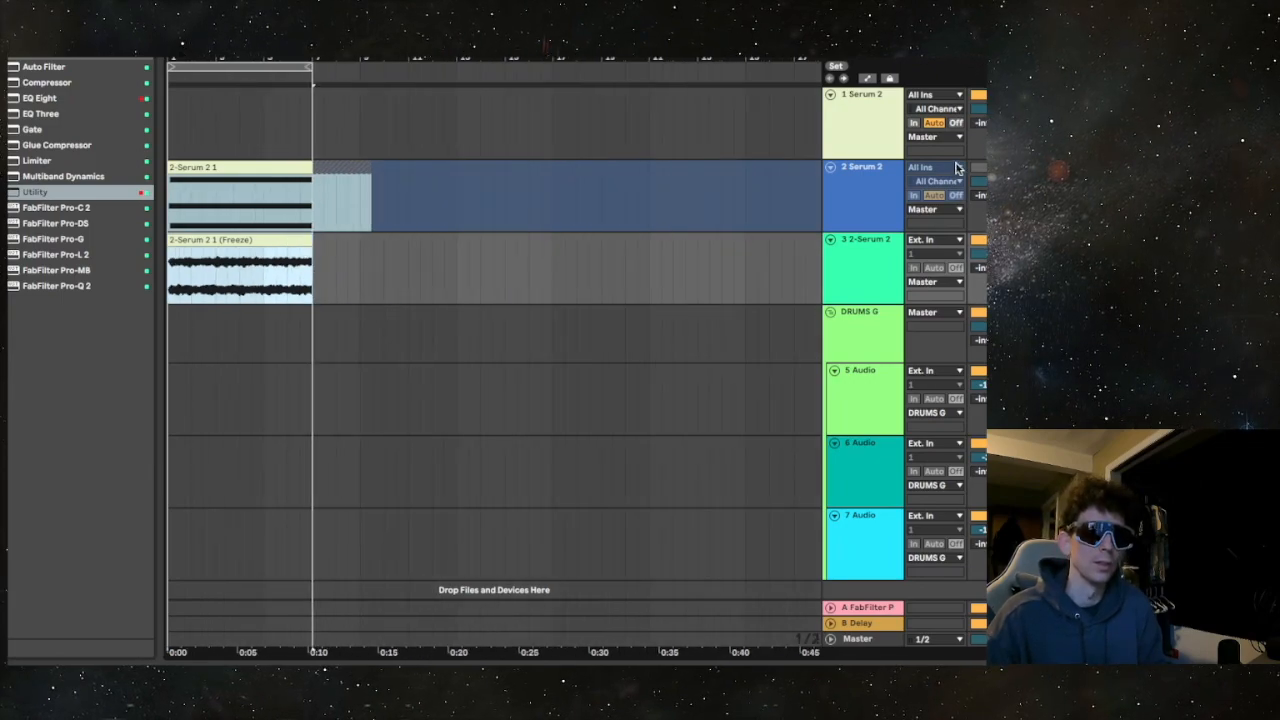
# - Unfreeze the 2 Serum 2 track and freeze it again
pyautogui.click(857, 194)
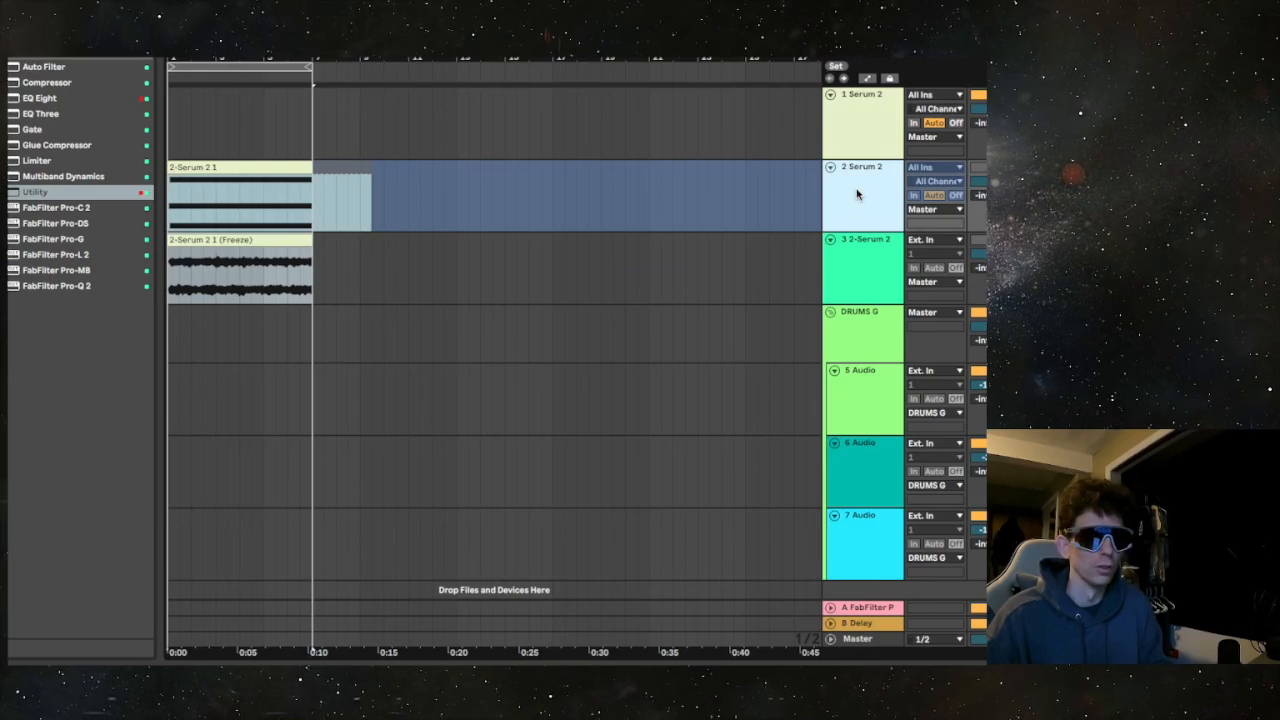
pyautogui.rightClick(857, 194)
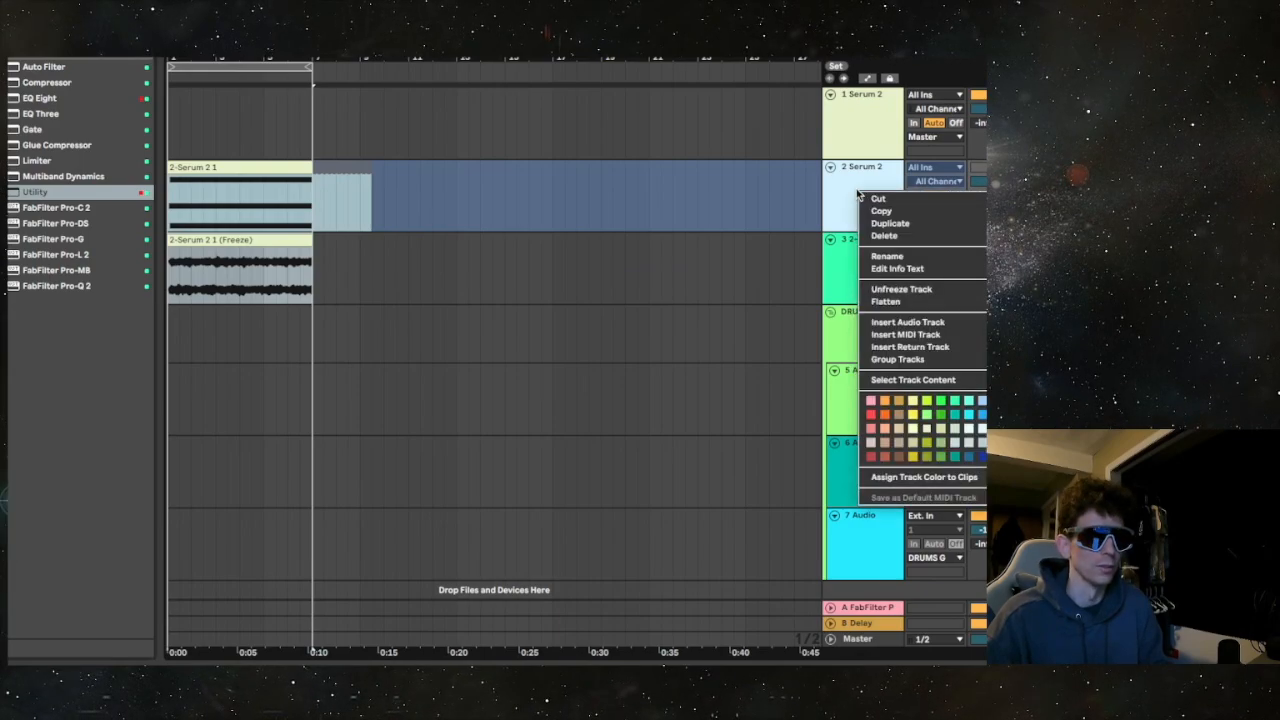
pyautogui.click(888, 290)
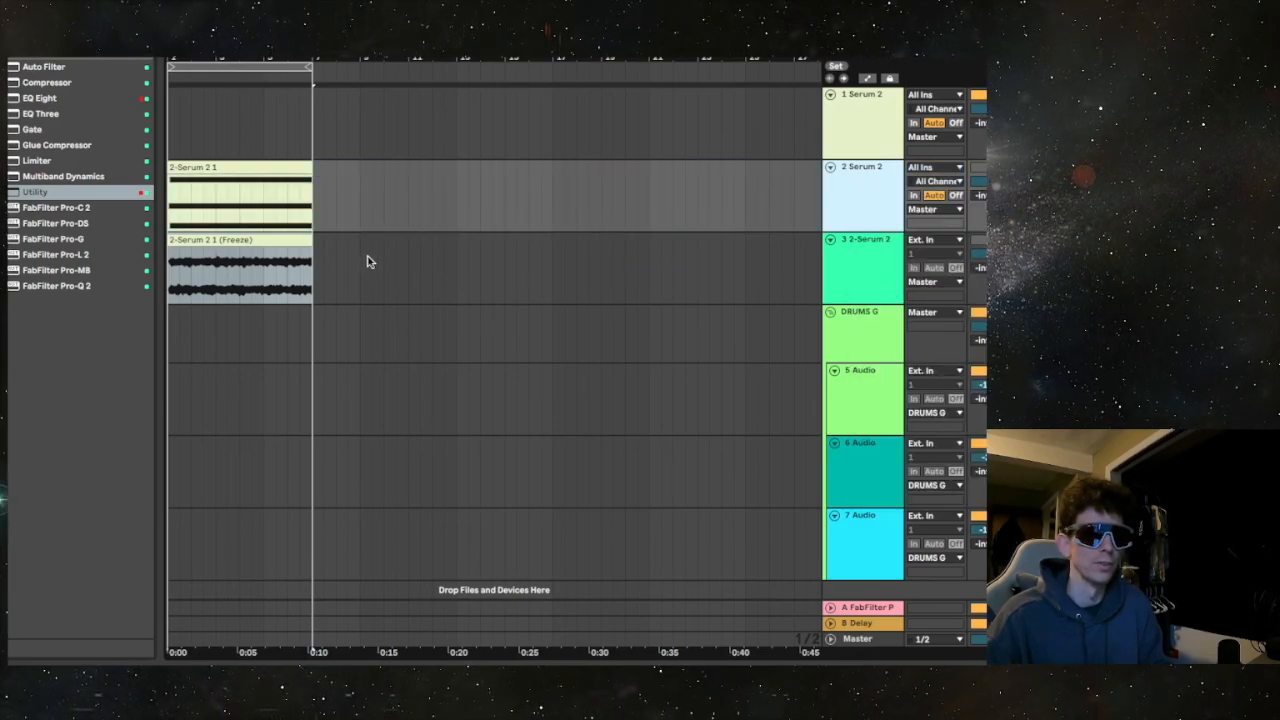
pyautogui.rightClick(894, 183)
pyautogui.click(893, 287)
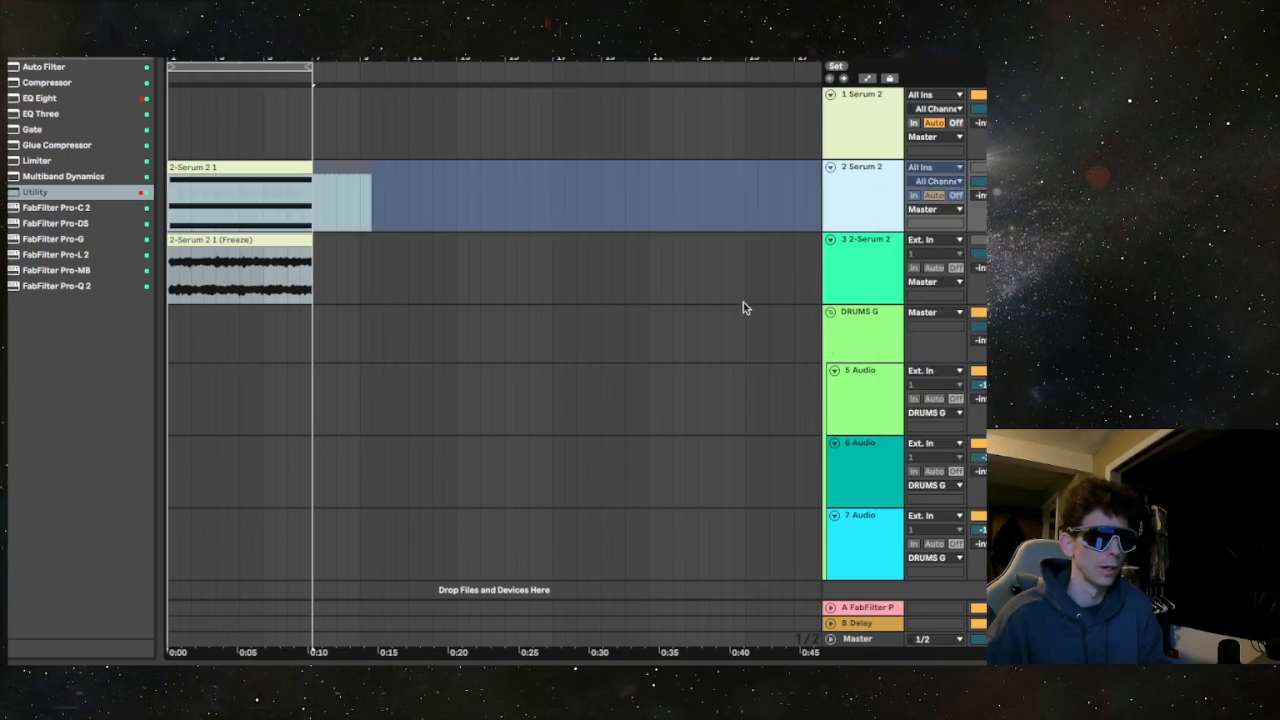